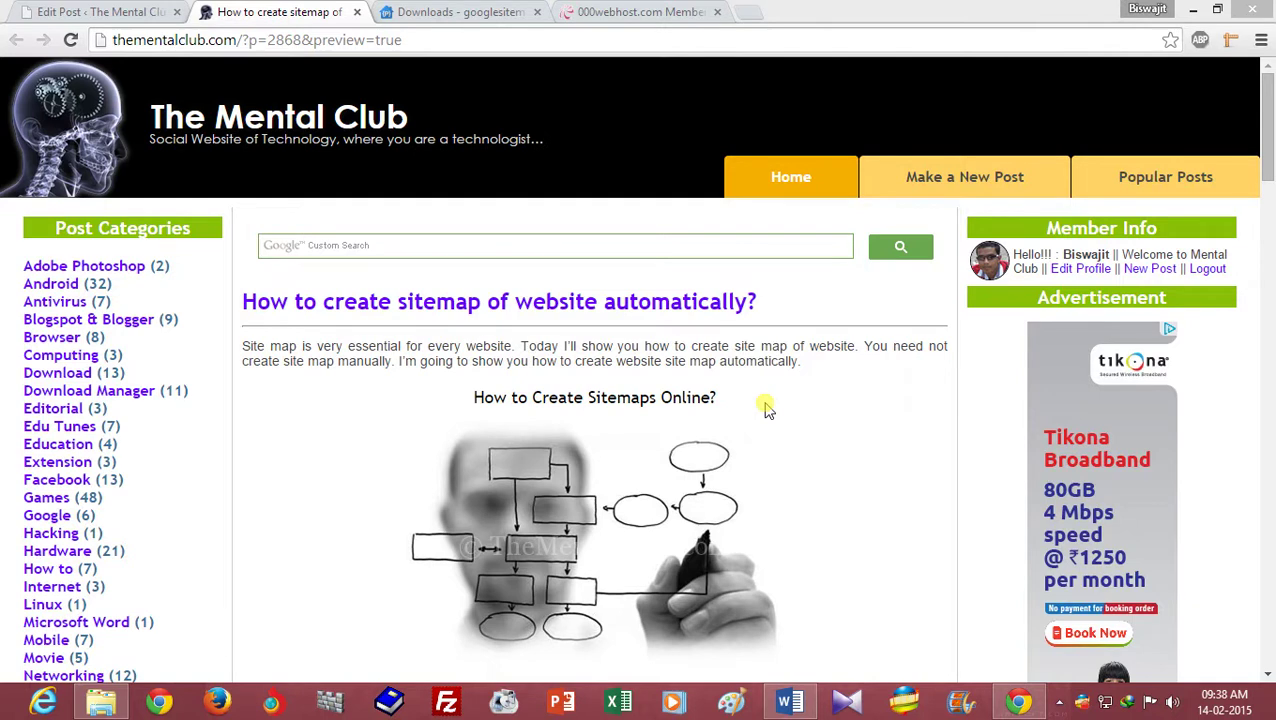
- Scroll the blog post down to the list of online sitemap generator sites
{"action": "left_click_drag", "start_coordinate": [1267, 160], "coordinate": [1270, 438]}
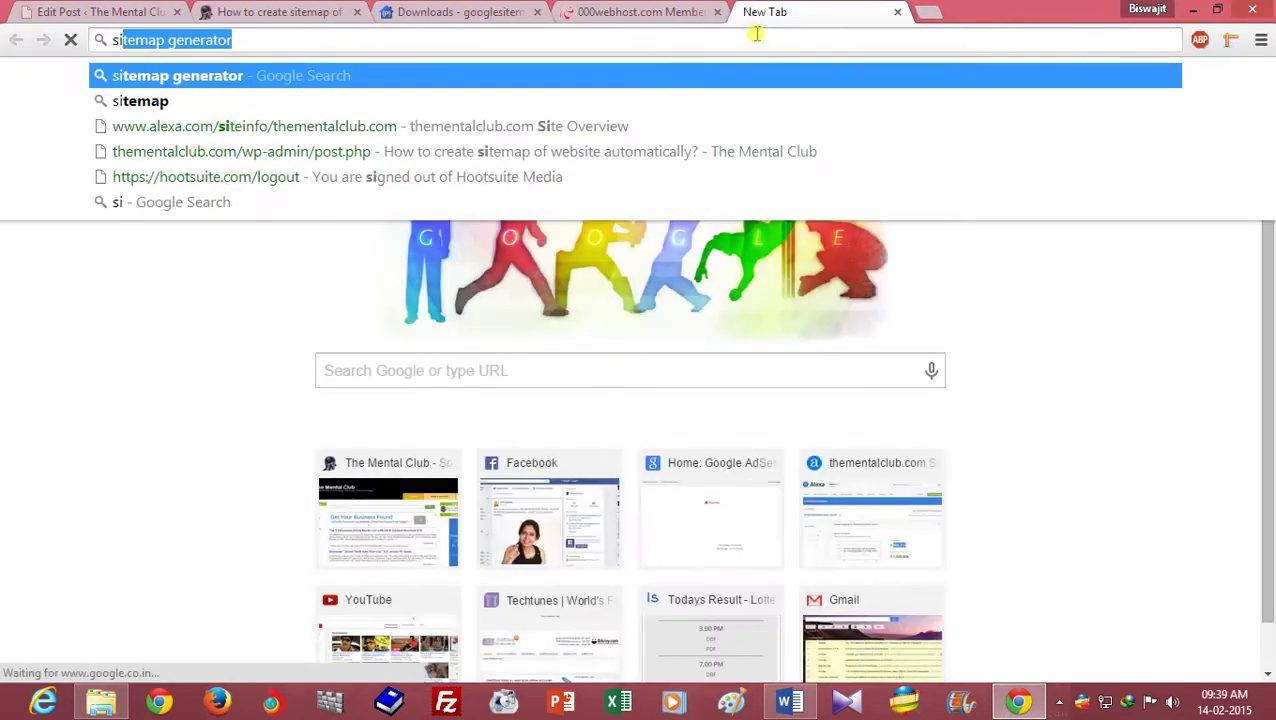
- Search Google for 'sitemap generator' and look over the results
{"action": "key", "text": "Return"}
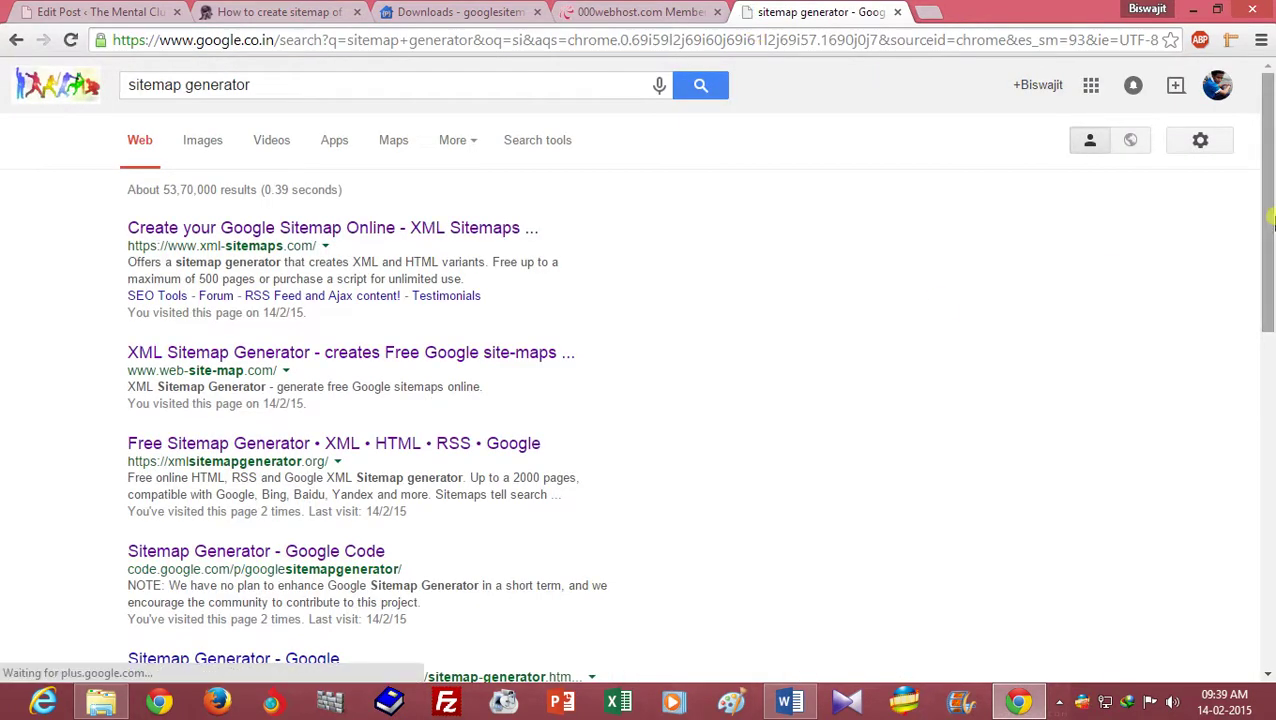
{"action": "left_click_drag", "start_coordinate": [1267, 218], "coordinate": [1267, 251]}
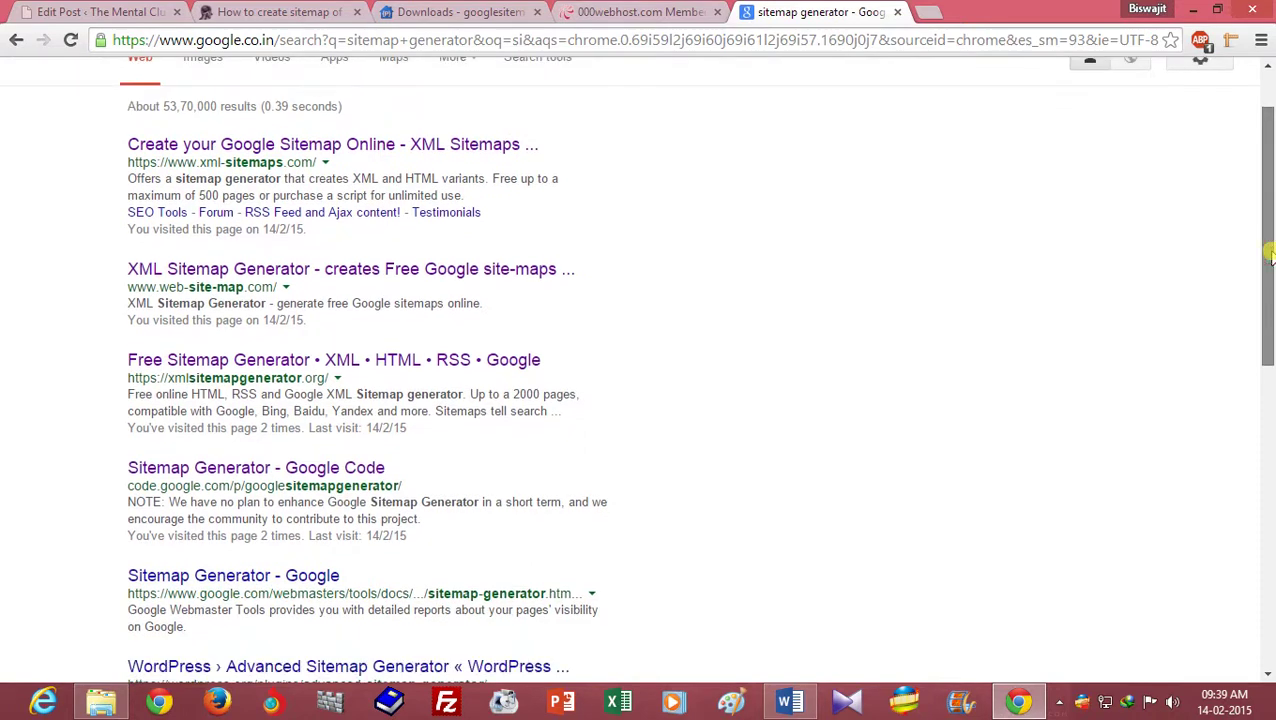
{"action": "left_click_drag", "start_coordinate": [1268, 255], "coordinate": [1261, 178]}
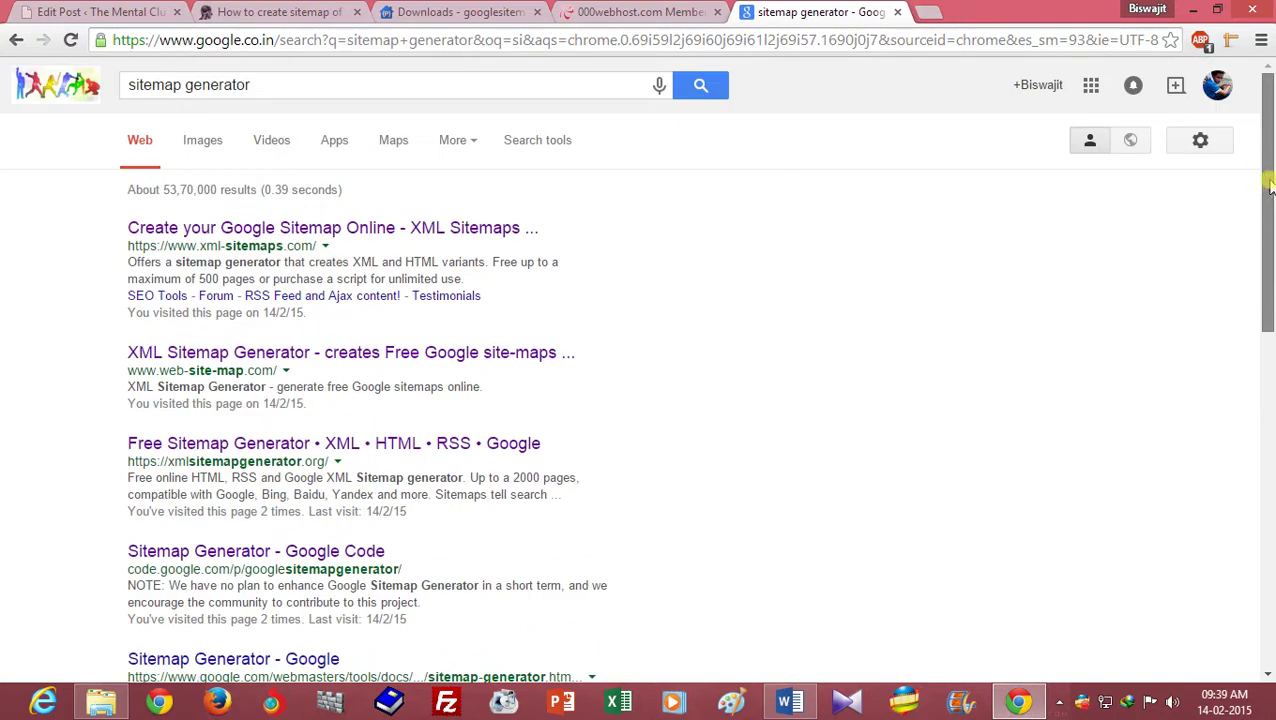
- Return to the Mental Club sitemap post and scroll back to its top
{"action": "left_click", "coordinate": [288, 8]}
{"action": "mouse_move", "coordinate": [1266, 110]}
{"action": "left_mouse_down"}
{"action": "mouse_move", "coordinate": [1268, 305]}
{"action": "mouse_move", "coordinate": [1242, 421]}
{"action": "left_mouse_up"}
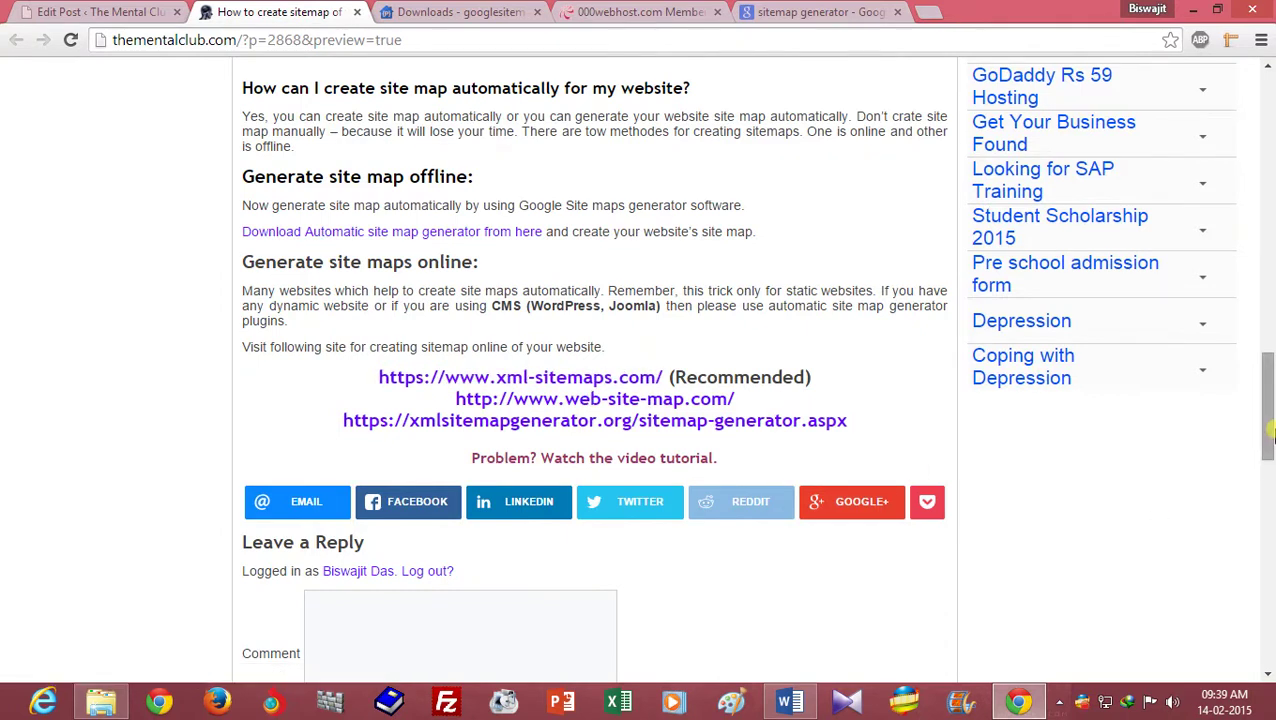
{"action": "left_click_drag", "start_coordinate": [1266, 405], "coordinate": [1266, 80]}
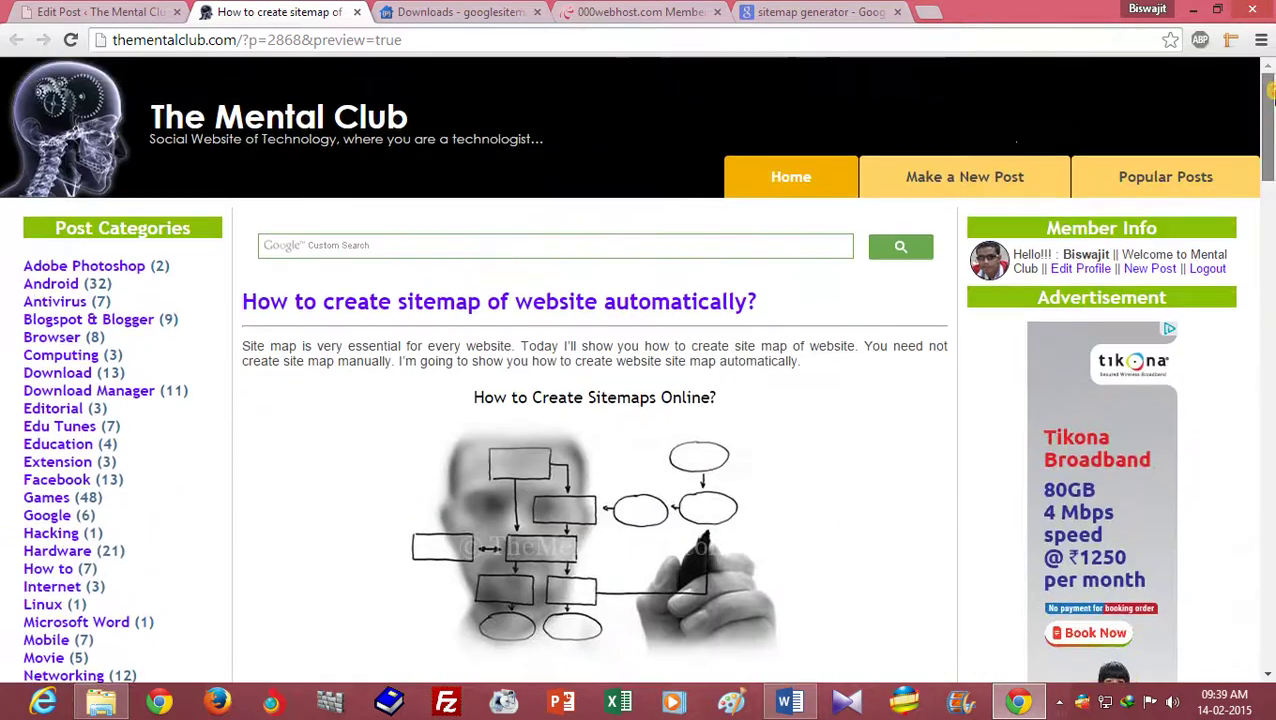
- Open weareblogmaker.tk from the 000webhost domain list in a new tab
{"action": "left_click", "coordinate": [637, 10]}
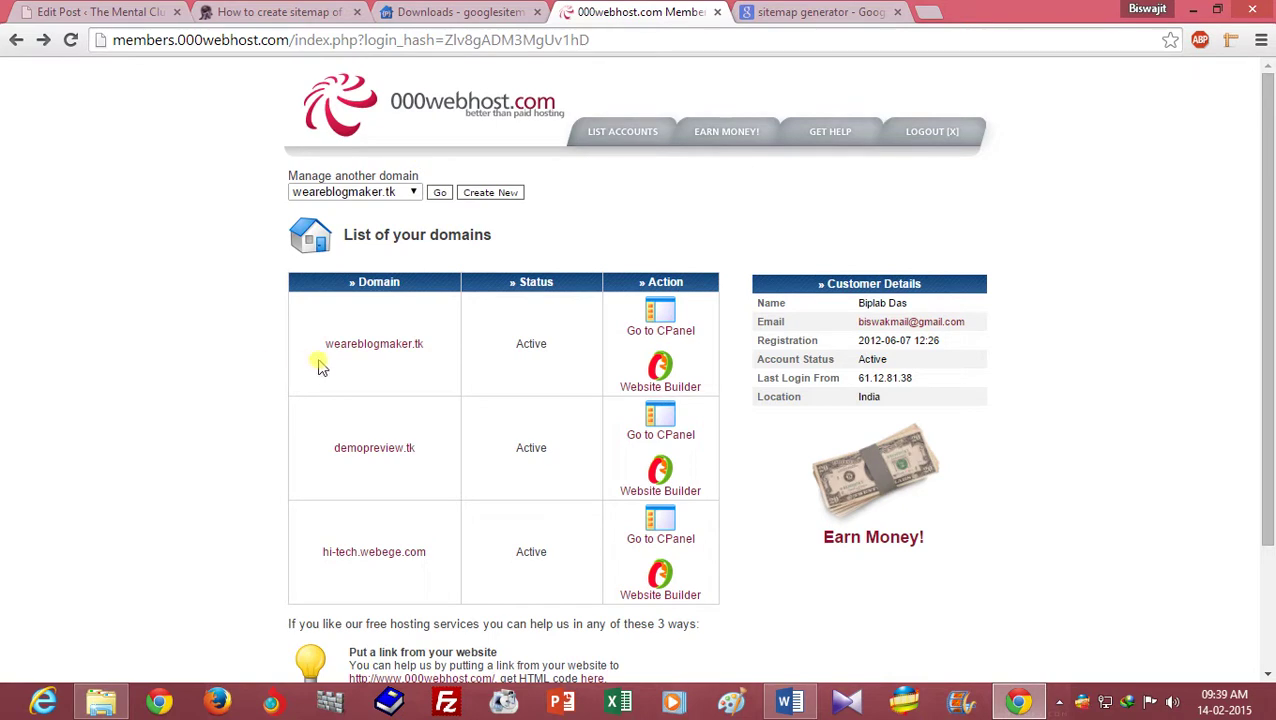
{"action": "right_click", "coordinate": [400, 350]}
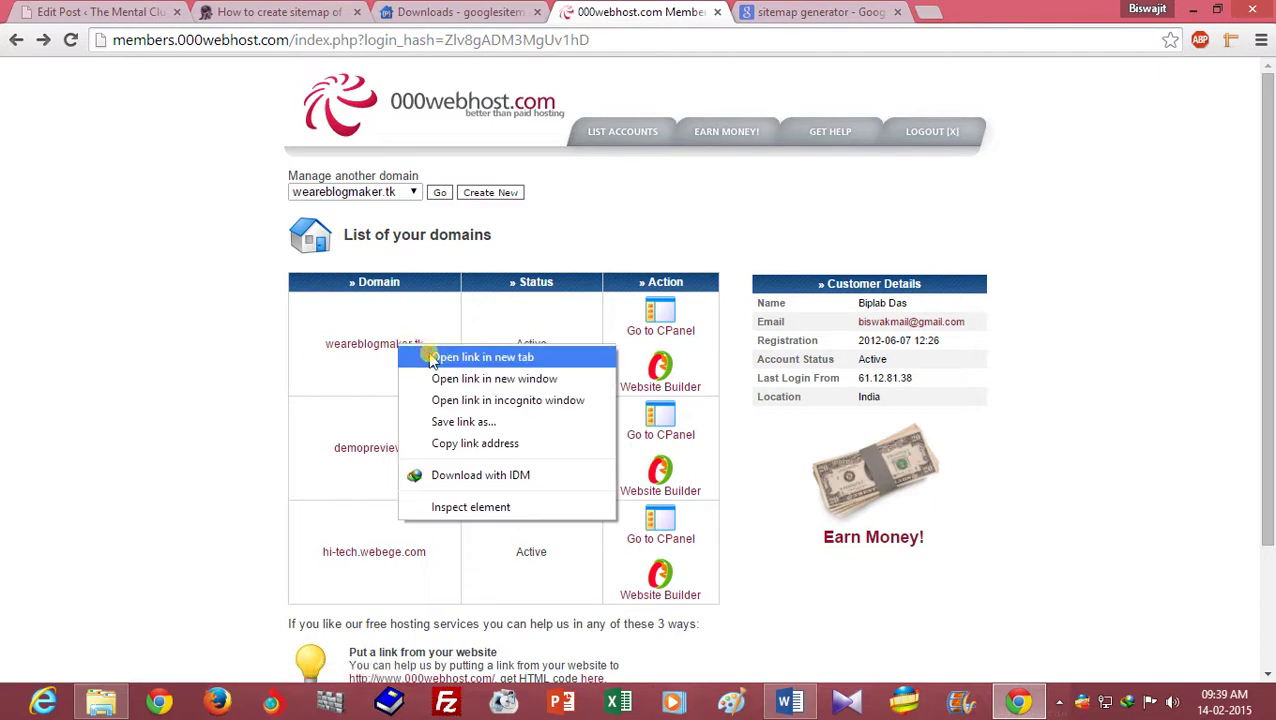
{"action": "left_click", "coordinate": [470, 357]}
{"action": "left_click", "coordinate": [775, 11]}
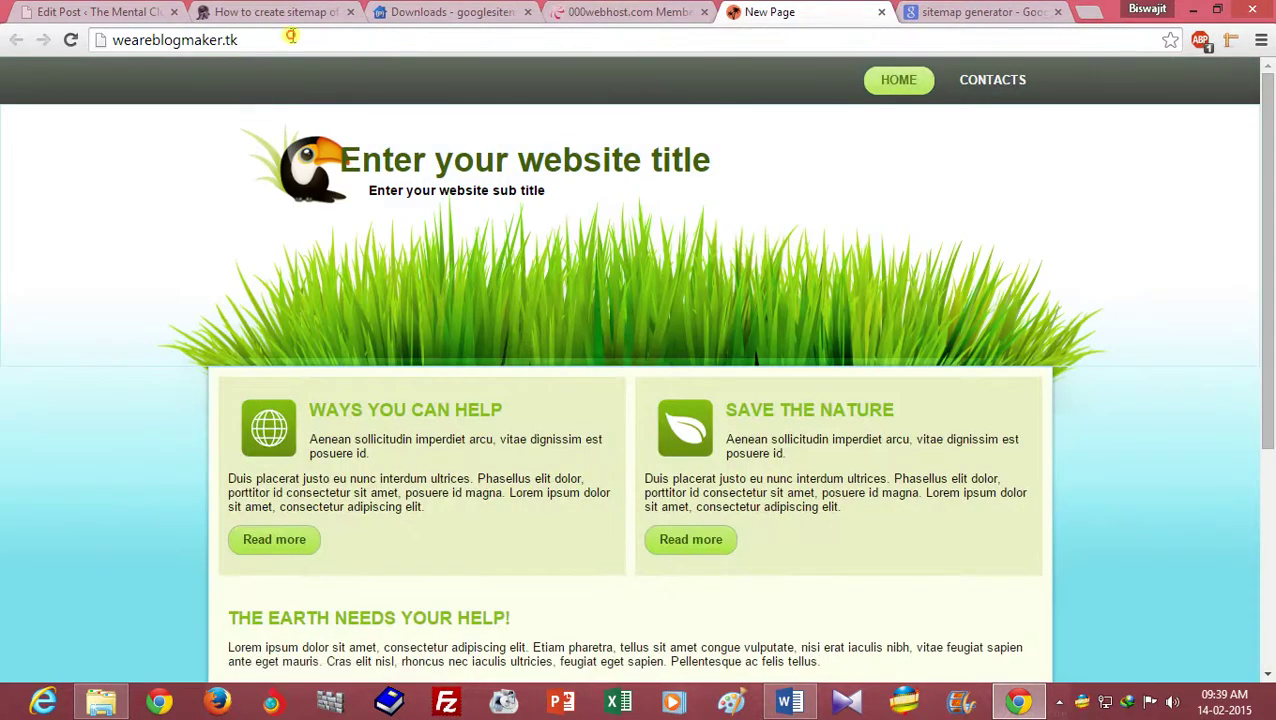
- Try weareblogmaker.tk/sitemap.xml, see the error, and go back to the site
{"action": "double_click", "coordinate": [292, 38]}
{"action": "type", "text": "/si"}
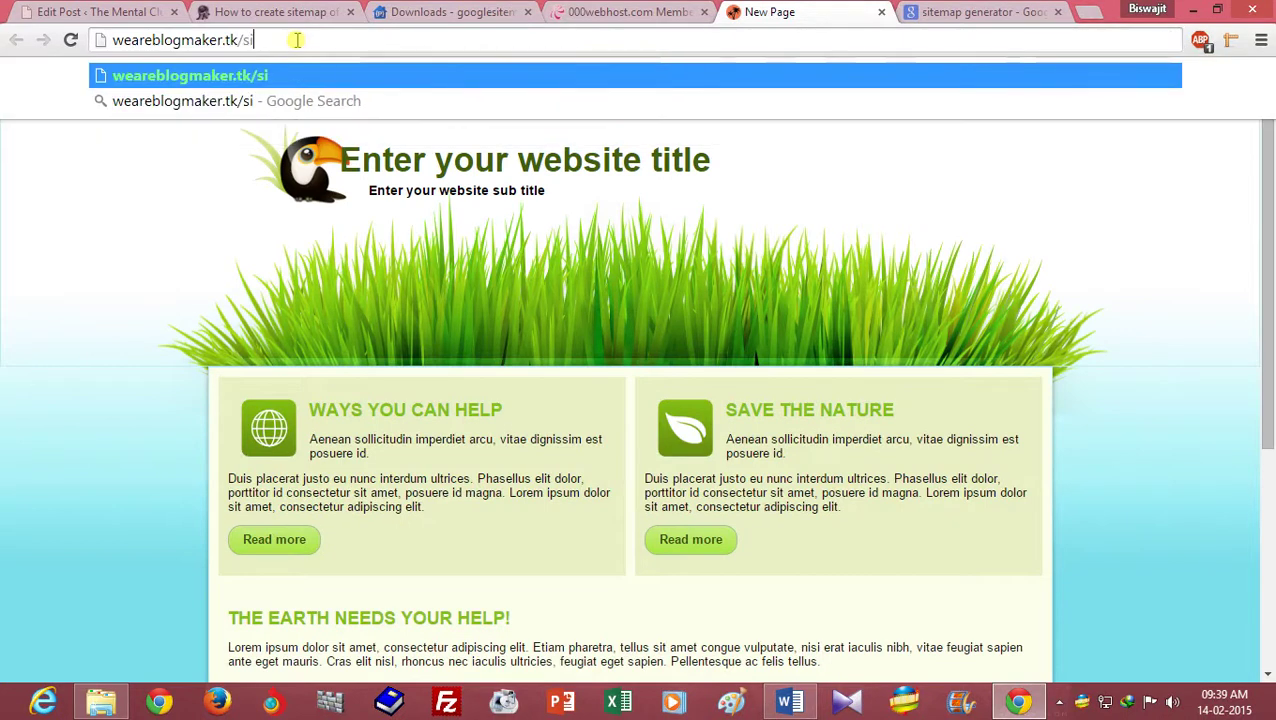
{"action": "type", "text": "temap.xml"}
{"action": "key", "text": "Return"}
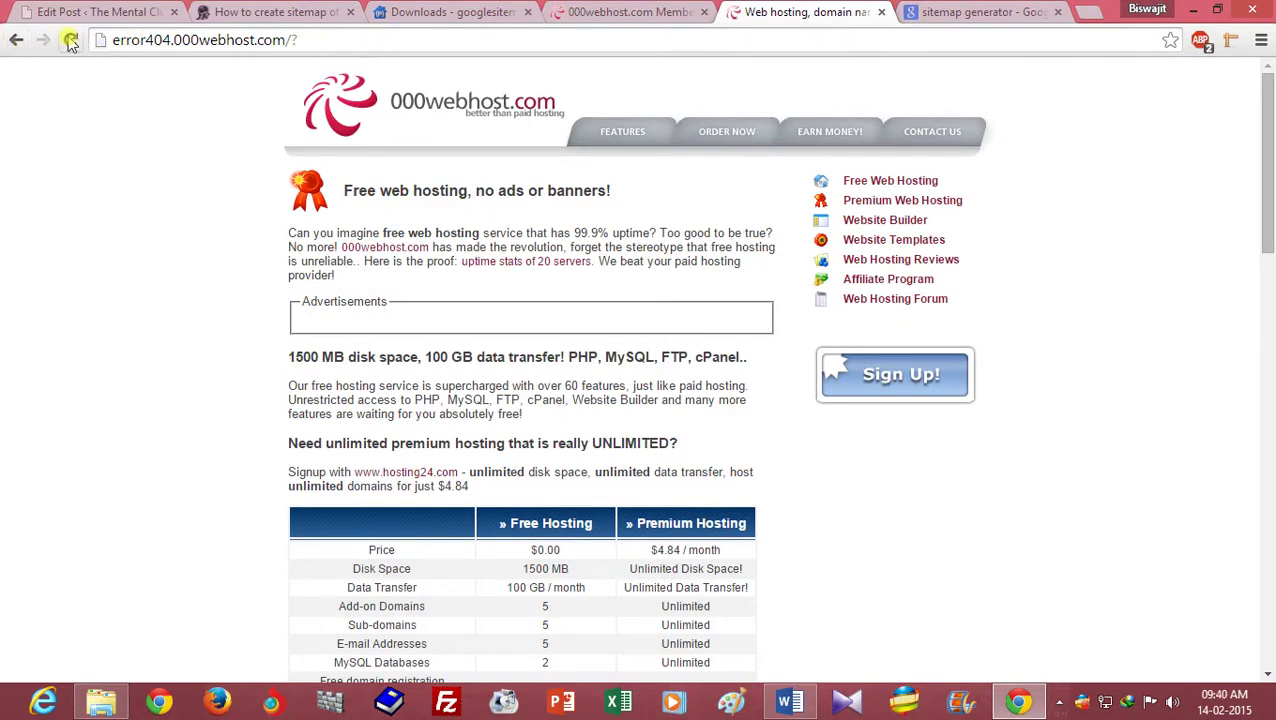
{"action": "left_click", "coordinate": [16, 40]}
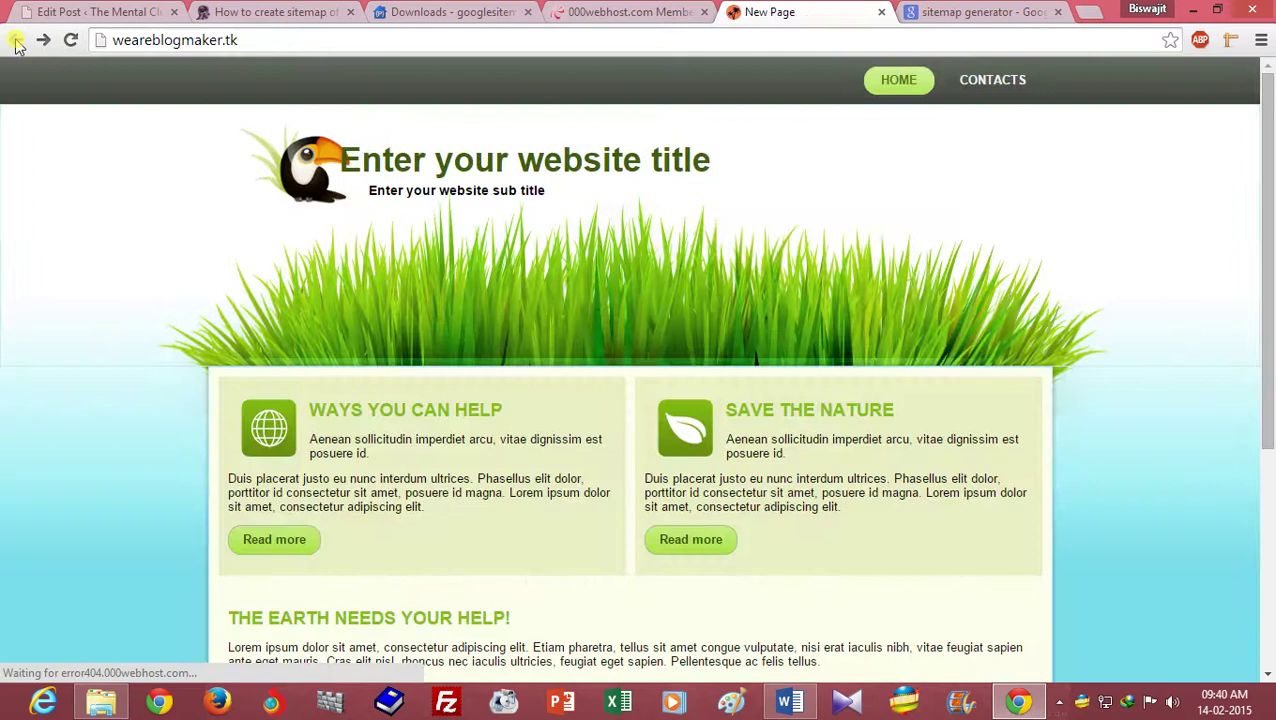
{"action": "left_click", "coordinate": [244, 40]}
{"action": "left_click", "coordinate": [144, 128]}
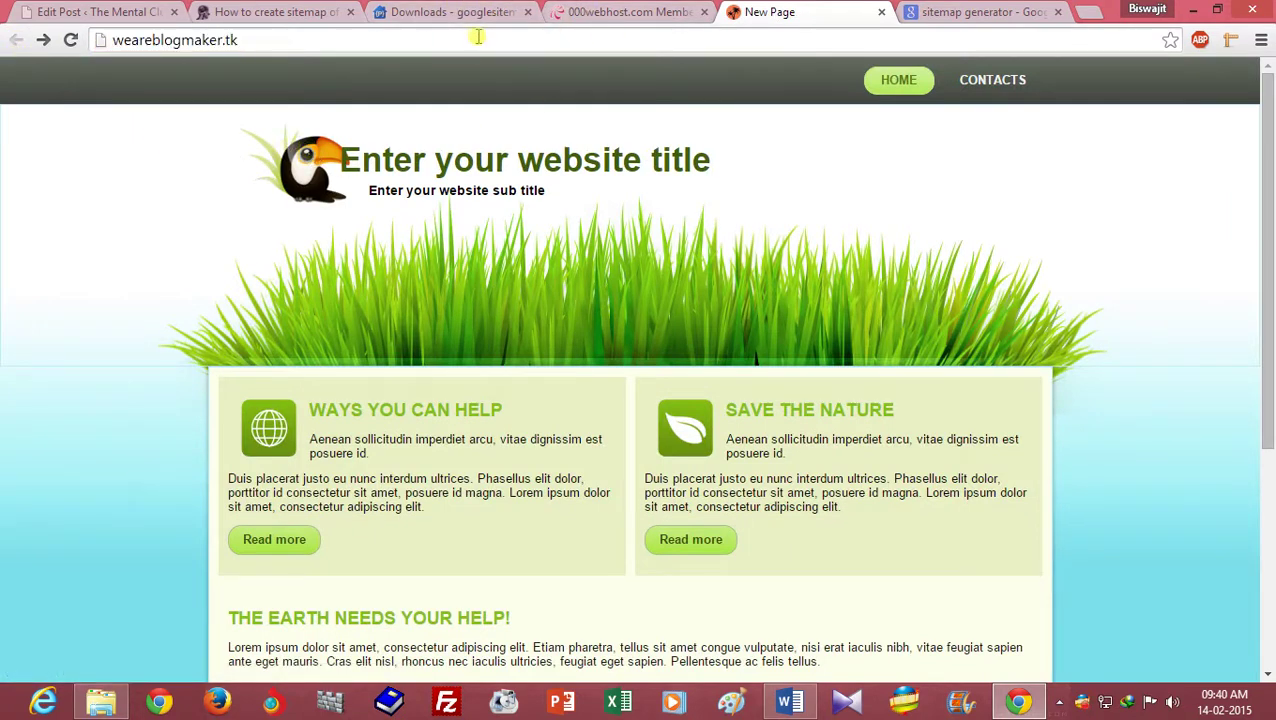
- Open xml-sitemaps.com from the blog post's generator list and select its Starting URL field
{"action": "left_click", "coordinate": [285, 10]}
{"action": "scroll", "coordinate": [330, 200], "scroll_direction": "down", "scroll_amount": 2}
{"action": "scroll", "coordinate": [800, 350], "scroll_direction": "down", "scroll_amount": 10}
{"action": "scroll", "coordinate": [1217, 426], "scroll_direction": "down", "scroll_amount": 10}
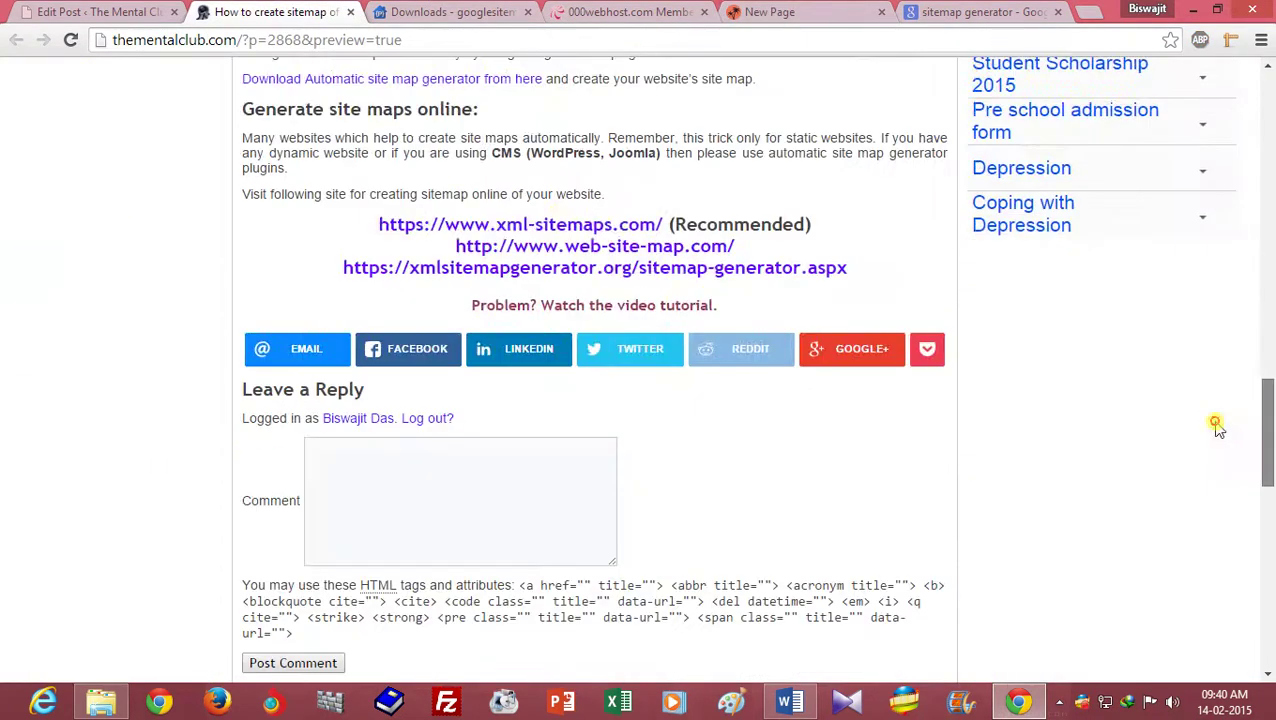
{"action": "left_click", "coordinate": [582, 227]}
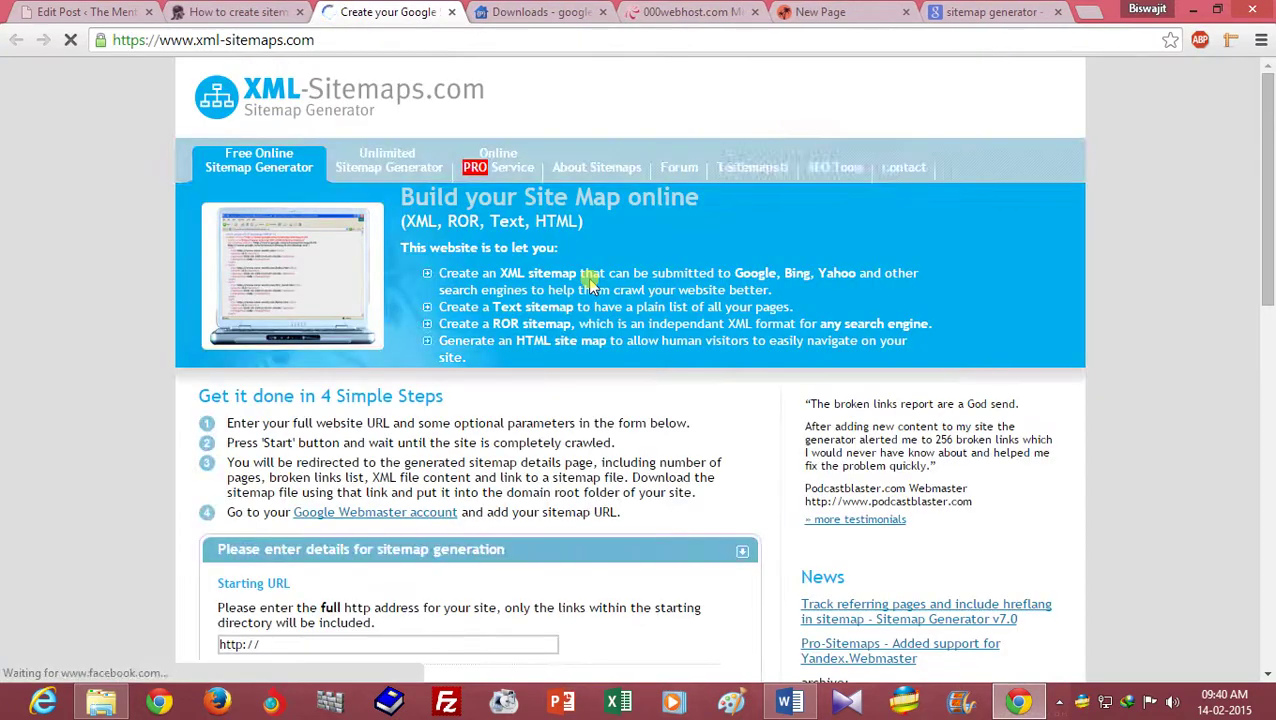
{"action": "mouse_move", "coordinate": [1260, 167]}
{"action": "left_mouse_down"}
{"action": "mouse_move", "coordinate": [1260, 267]}
{"action": "mouse_move", "coordinate": [1240, 287]}
{"action": "left_mouse_up"}
{"action": "left_click", "coordinate": [270, 326]}
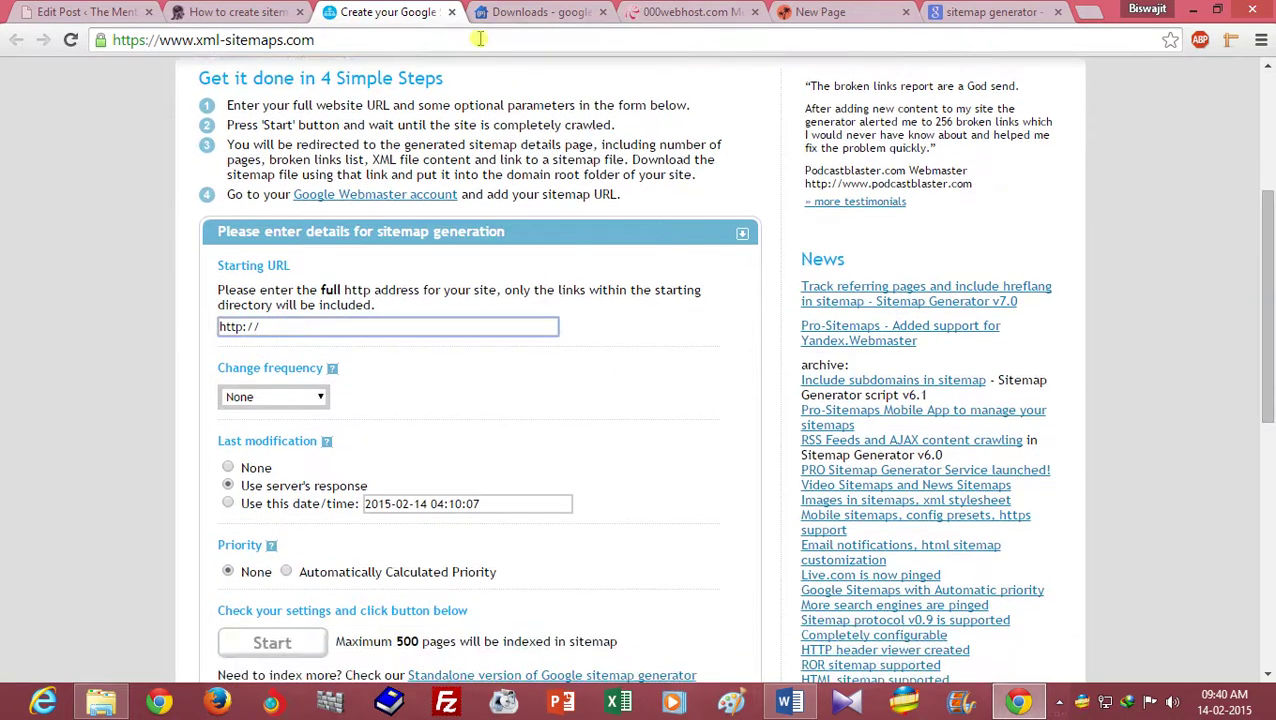
{"action": "left_click", "coordinate": [822, 10]}
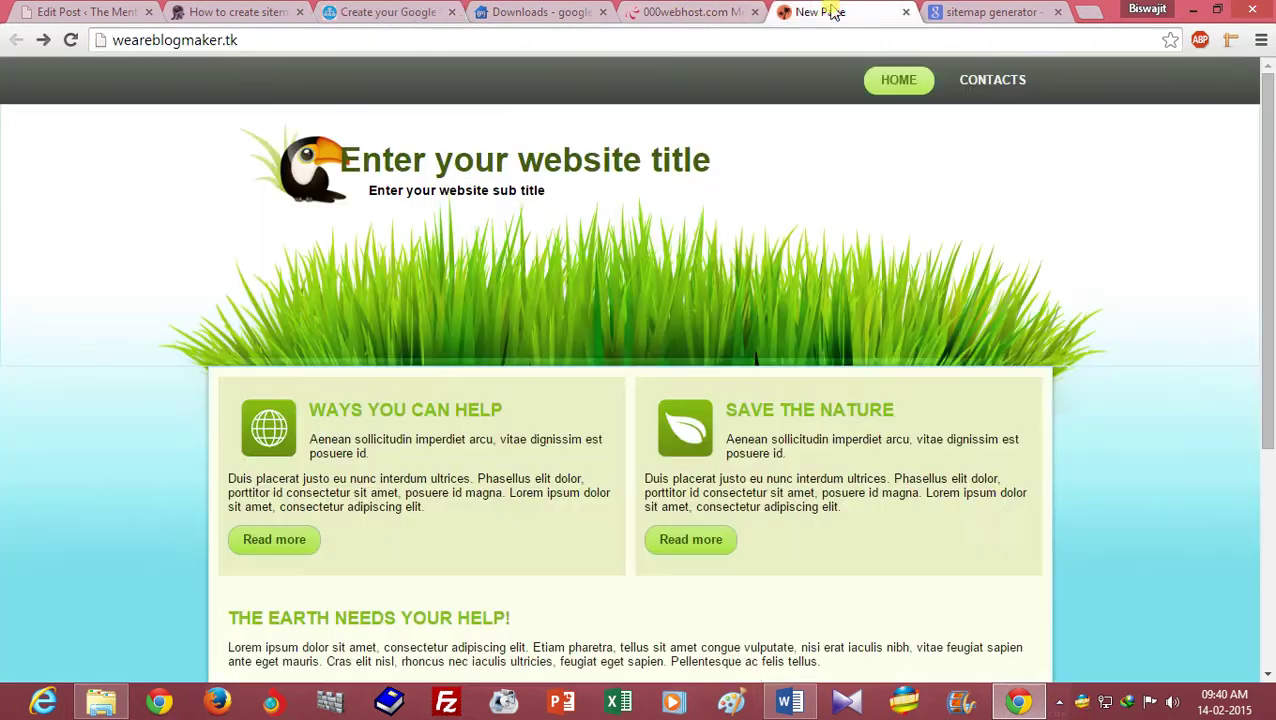
{"action": "left_click", "coordinate": [257, 44]}
{"action": "right_click", "coordinate": [262, 42]}
{"action": "left_click", "coordinate": [298, 107]}
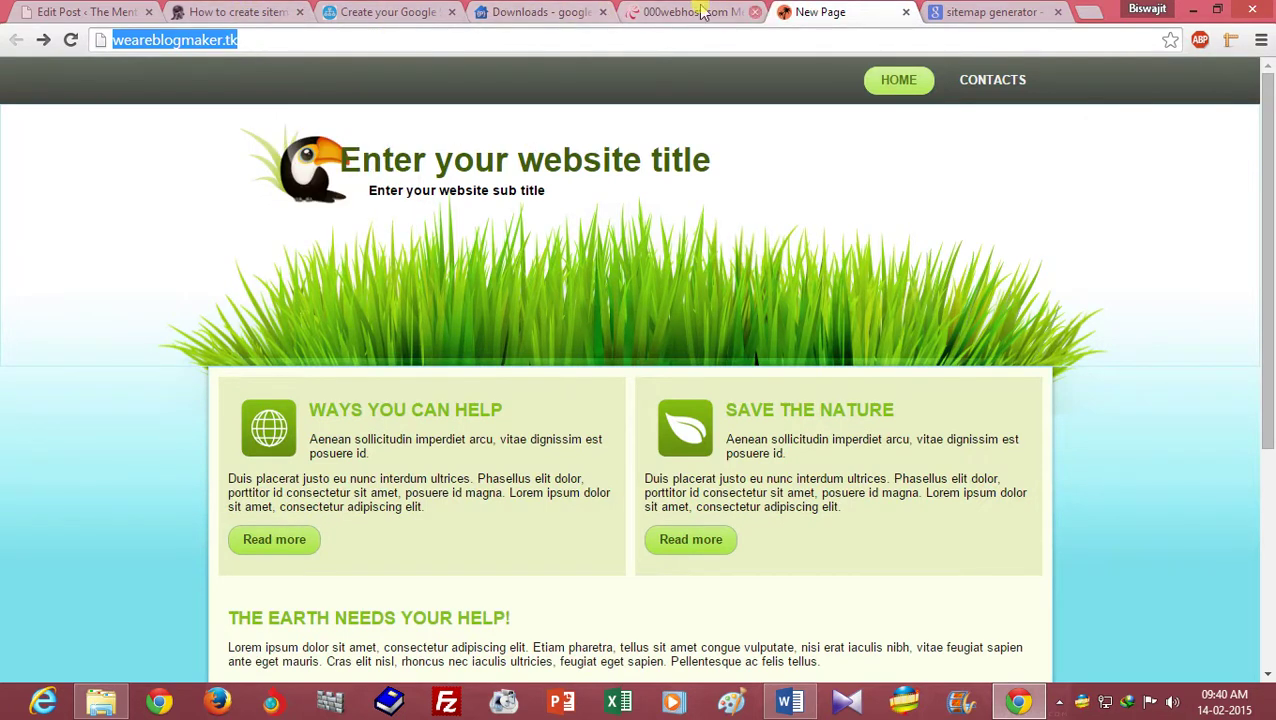
{"action": "left_click", "coordinate": [400, 11]}
{"action": "left_click_drag", "start_coordinate": [262, 327], "coordinate": [198, 326]}
{"action": "right_click", "coordinate": [232, 318]}
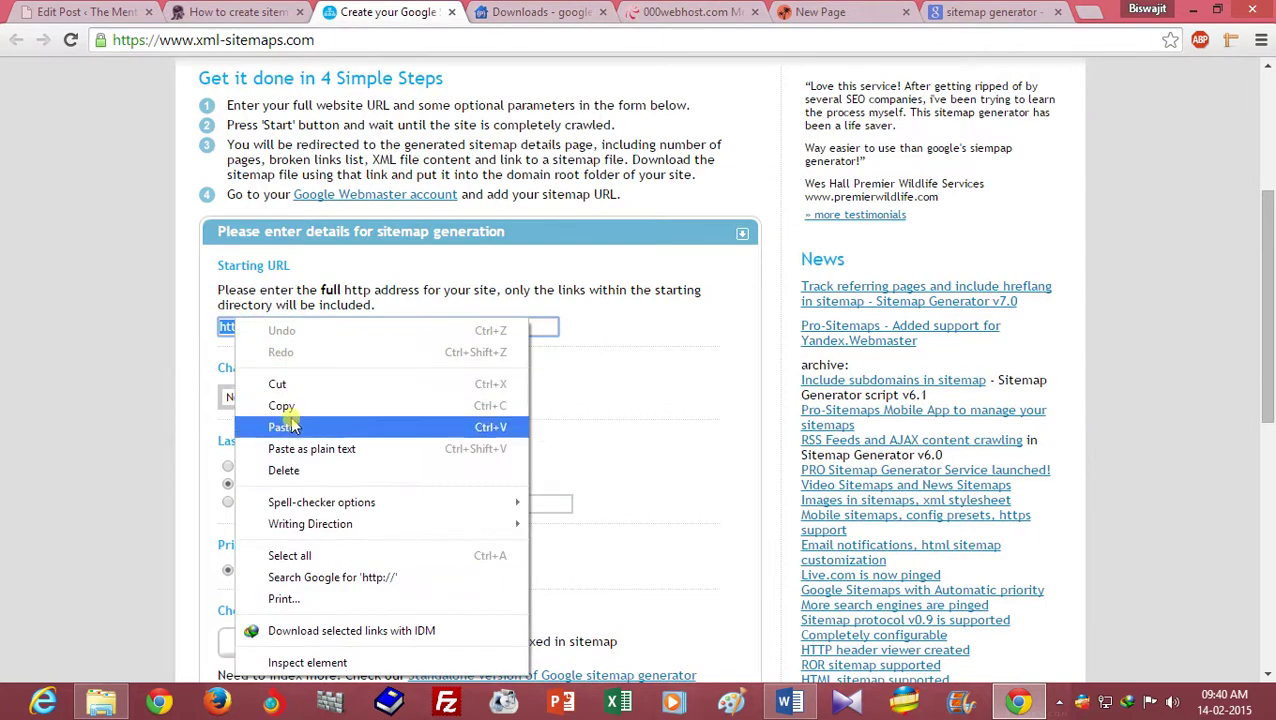
{"action": "left_click", "coordinate": [288, 421]}
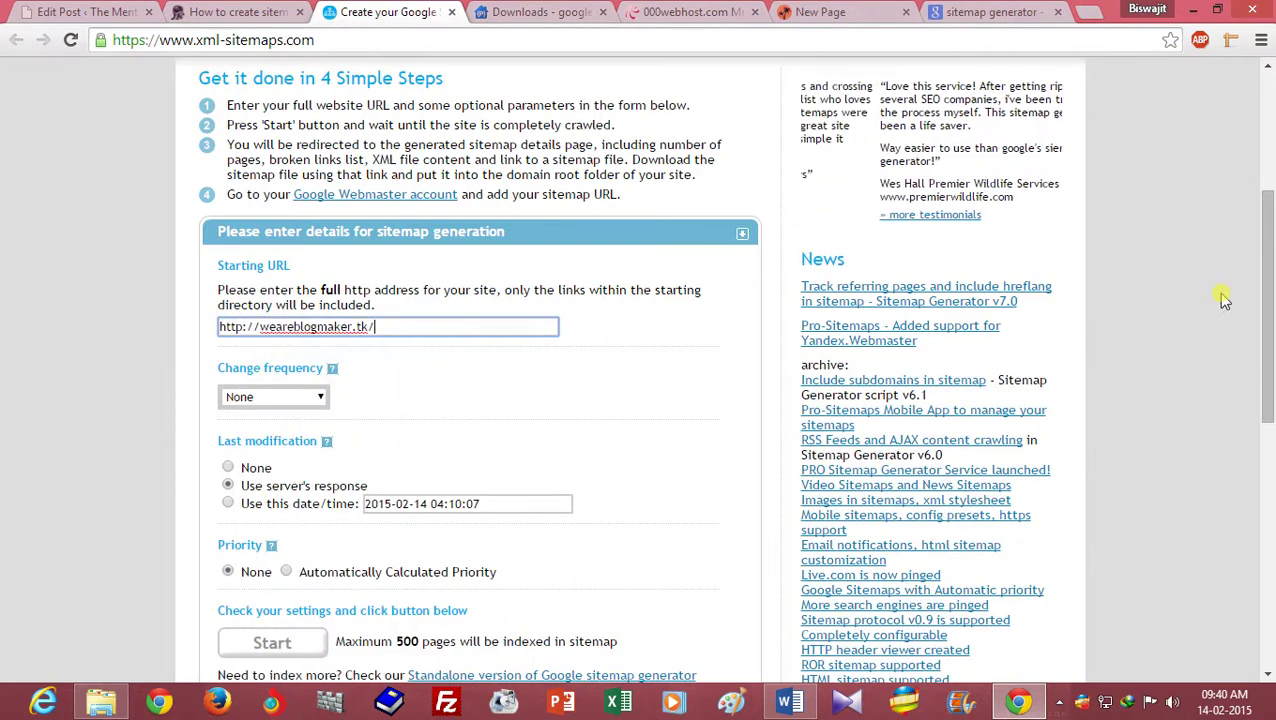
- Set change frequency to None and last modification to the server's response
{"action": "scroll", "coordinate": [300, 345], "scroll_direction": "down", "scroll_amount": 1}
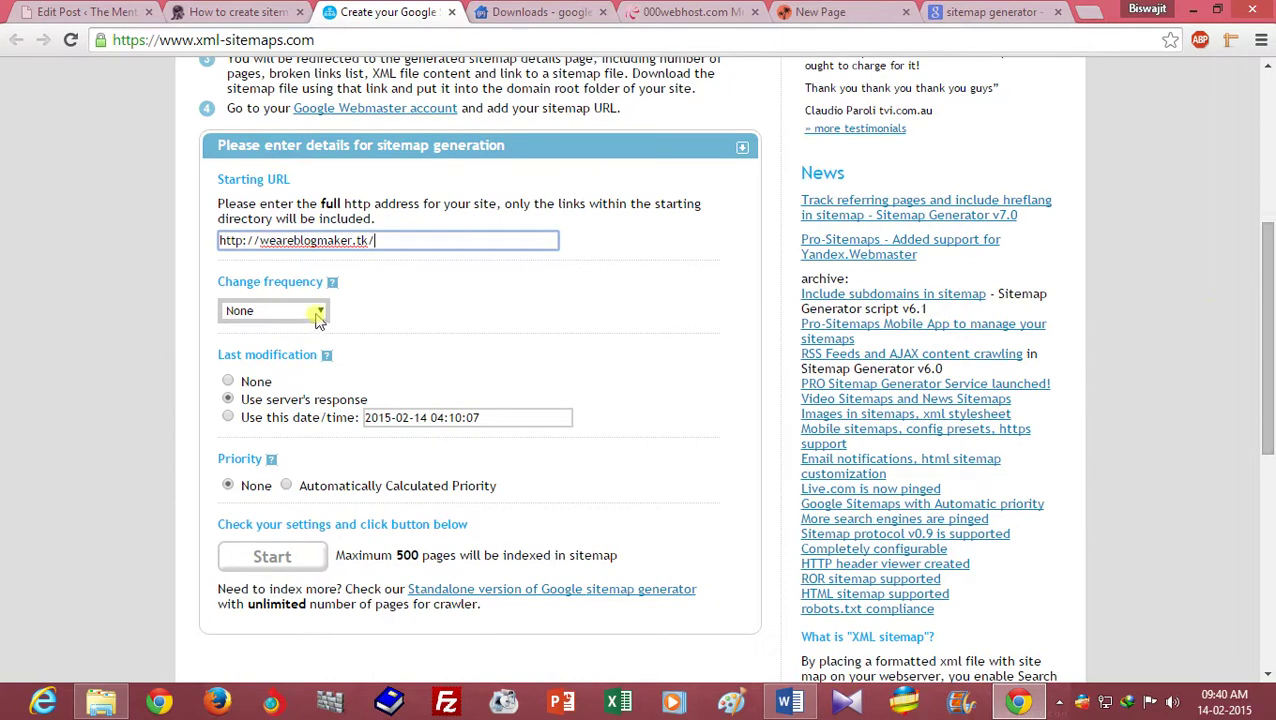
{"action": "left_click", "coordinate": [318, 317]}
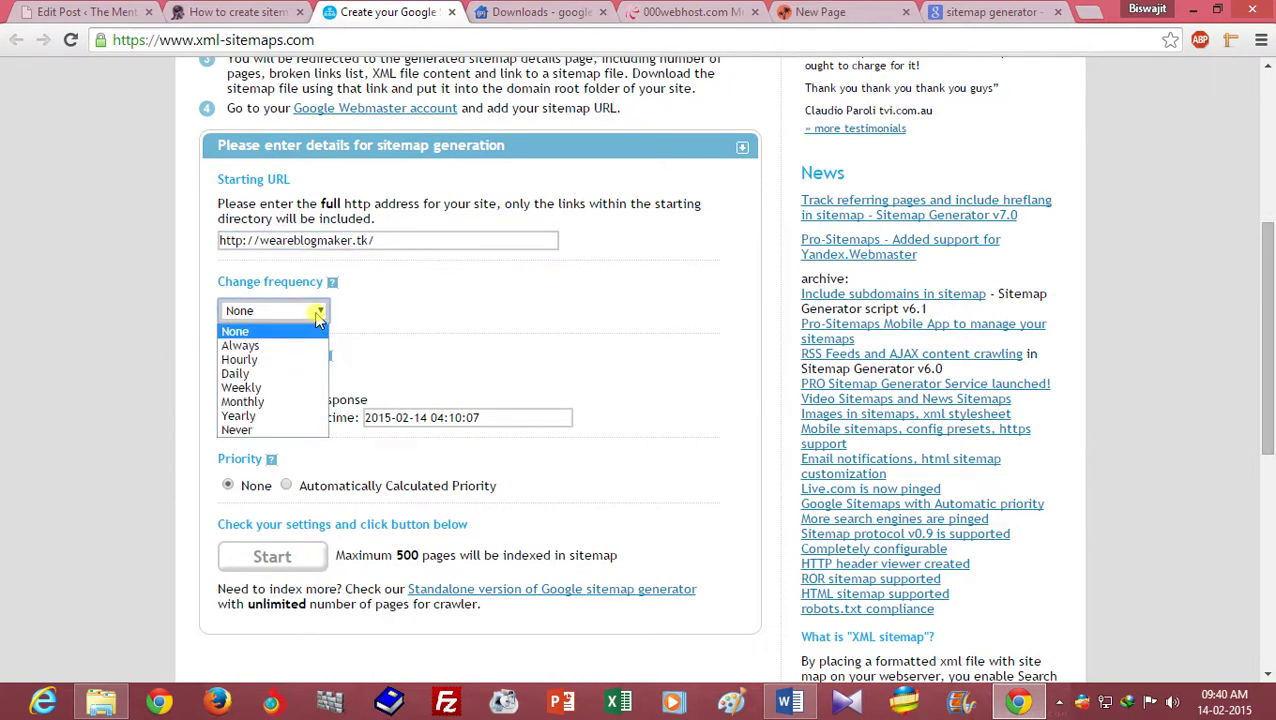
{"action": "left_click", "coordinate": [318, 317]}
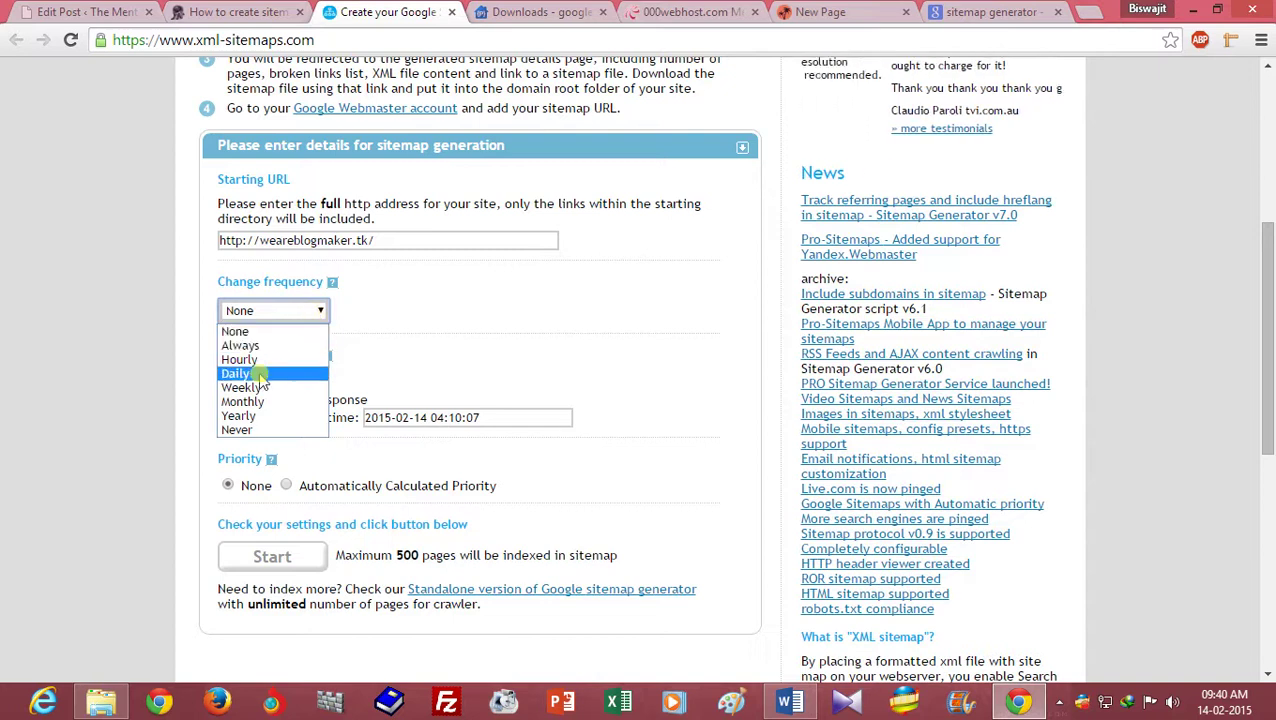
{"action": "left_click", "coordinate": [322, 313]}
{"action": "left_click", "coordinate": [322, 313]}
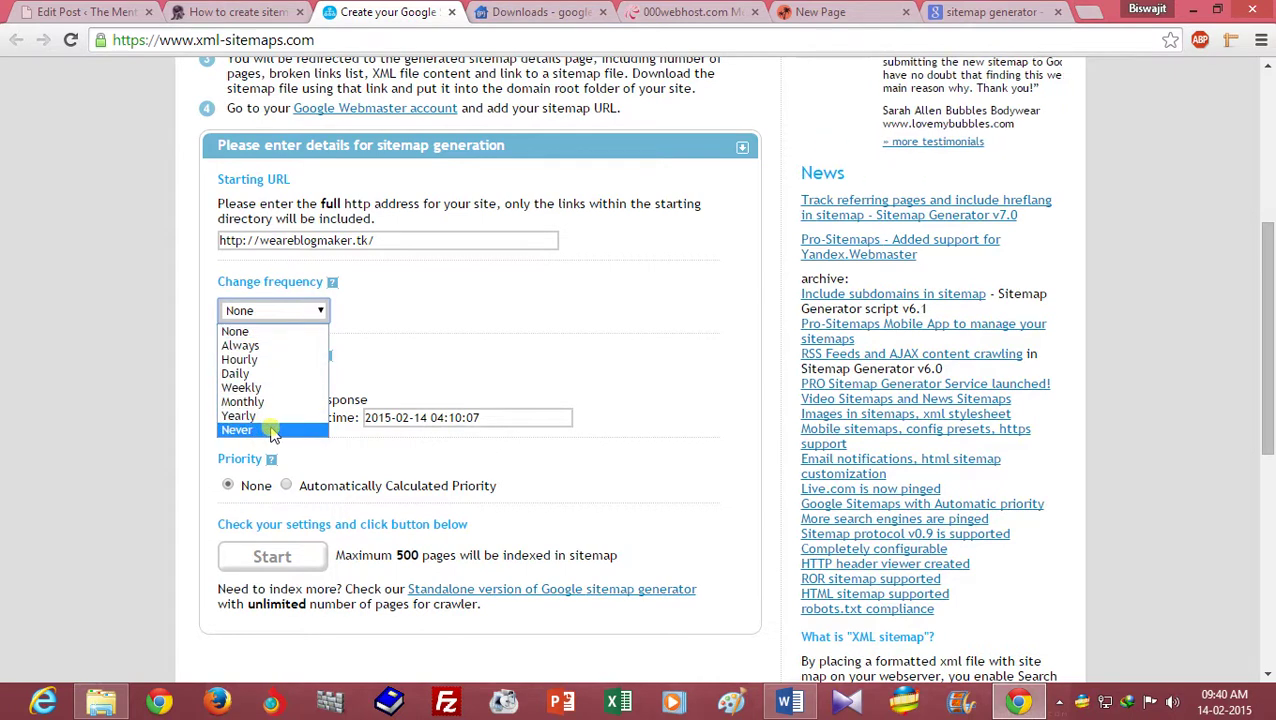
{"action": "left_click", "coordinate": [318, 313]}
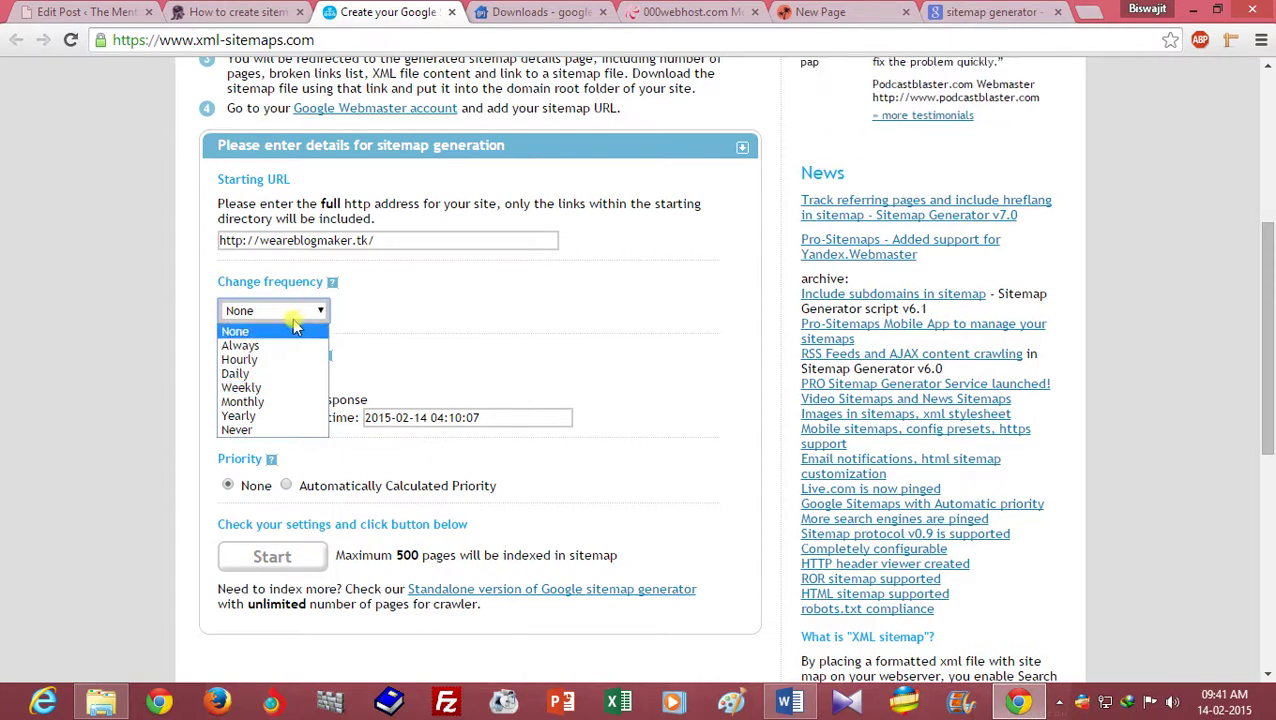
{"action": "left_click", "coordinate": [297, 331]}
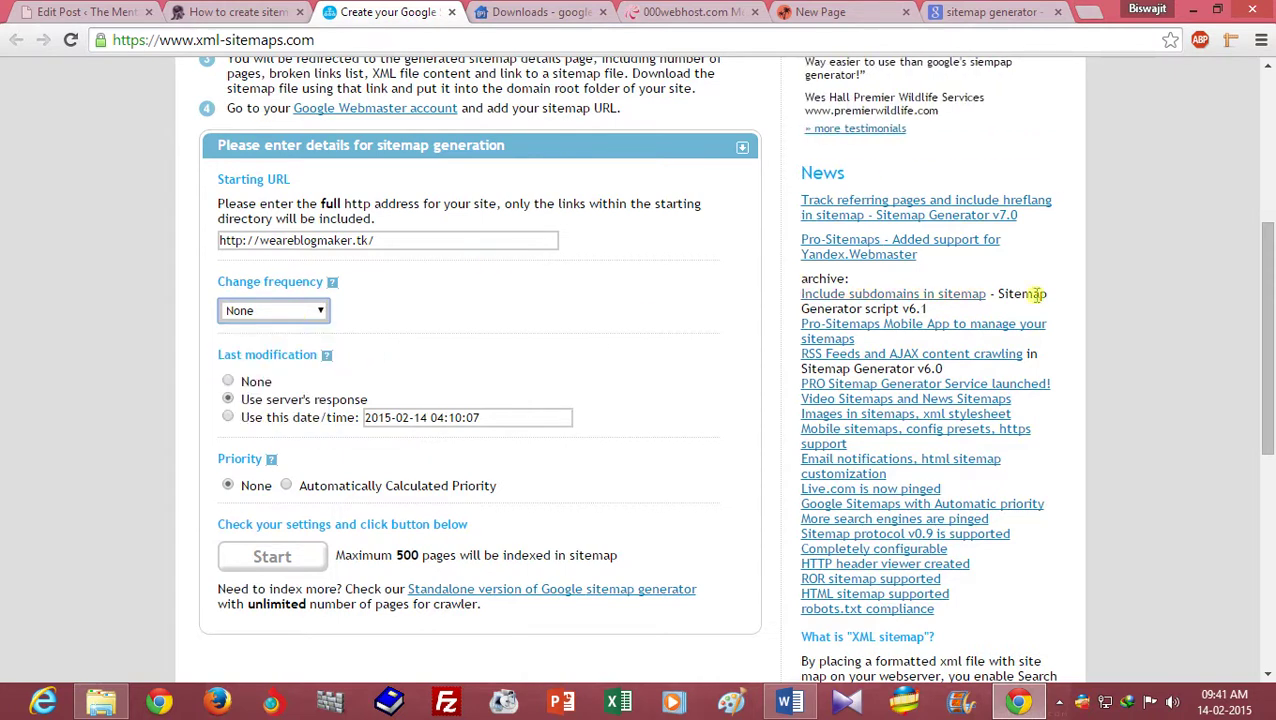
{"action": "left_click_drag", "start_coordinate": [1268, 276], "coordinate": [1240, 331]}
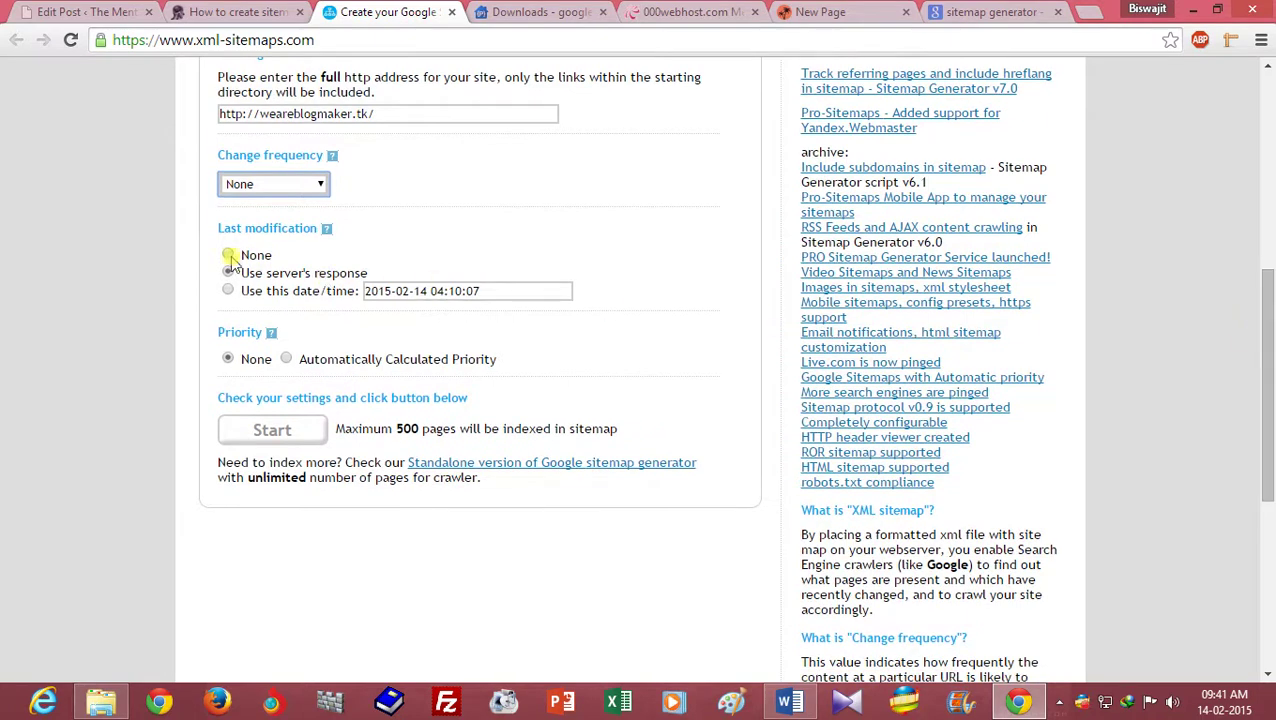
{"action": "left_click_drag", "start_coordinate": [253, 280], "coordinate": [368, 272]}
{"action": "left_click", "coordinate": [370, 272]}
- Check the free 'Maximum 500 pages' indexing limit note
{"action": "scroll", "coordinate": [350, 315], "scroll_direction": "down", "scroll_amount": 1}
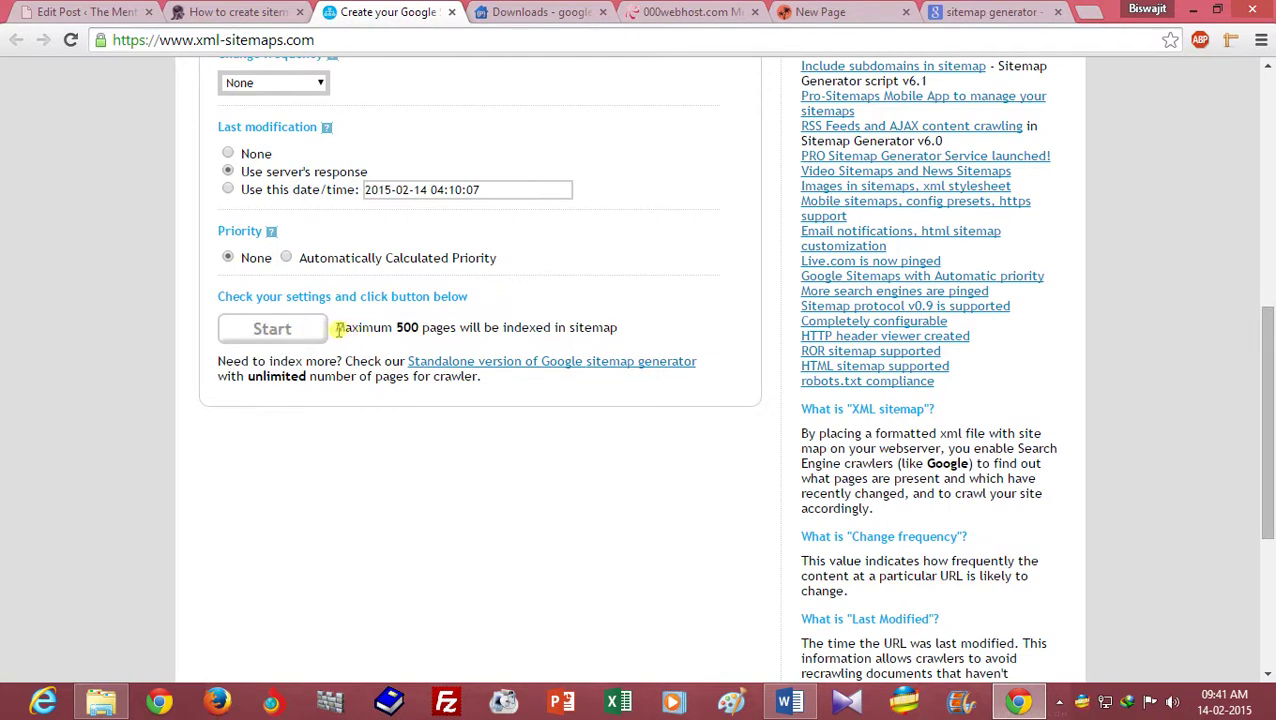
{"action": "left_click_drag", "start_coordinate": [339, 331], "coordinate": [418, 328]}
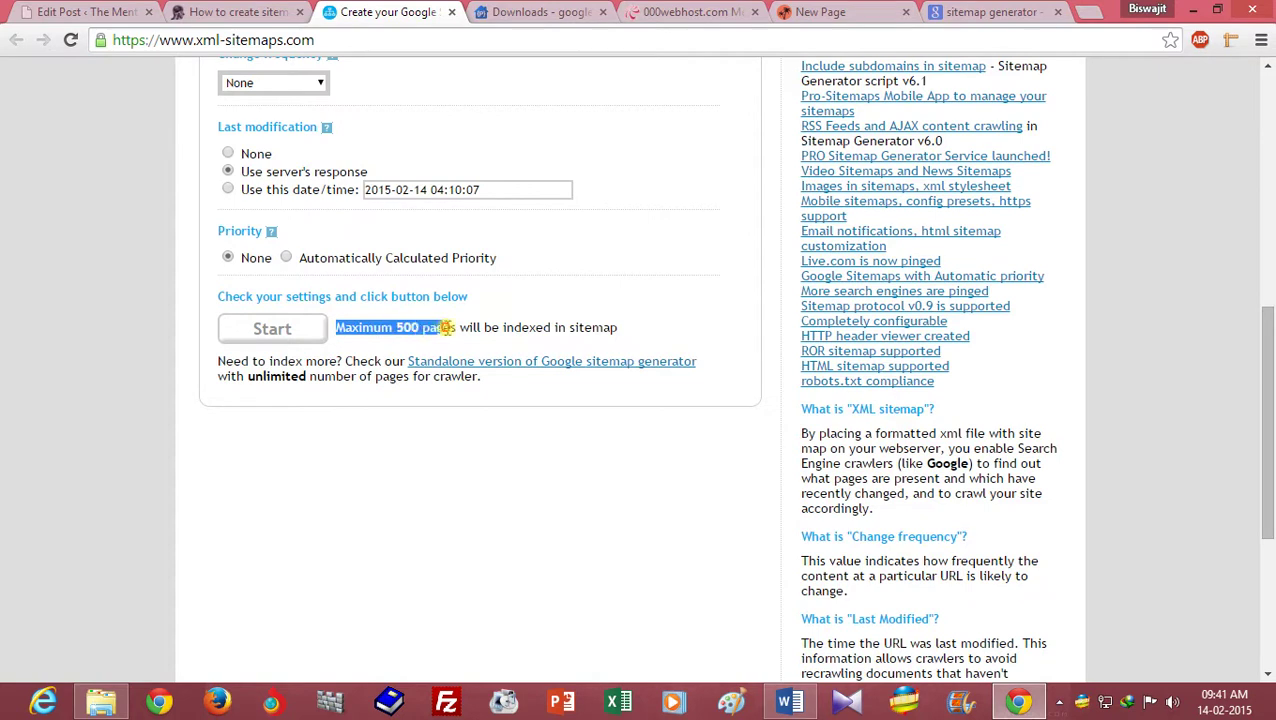
{"action": "left_click", "coordinate": [399, 335]}
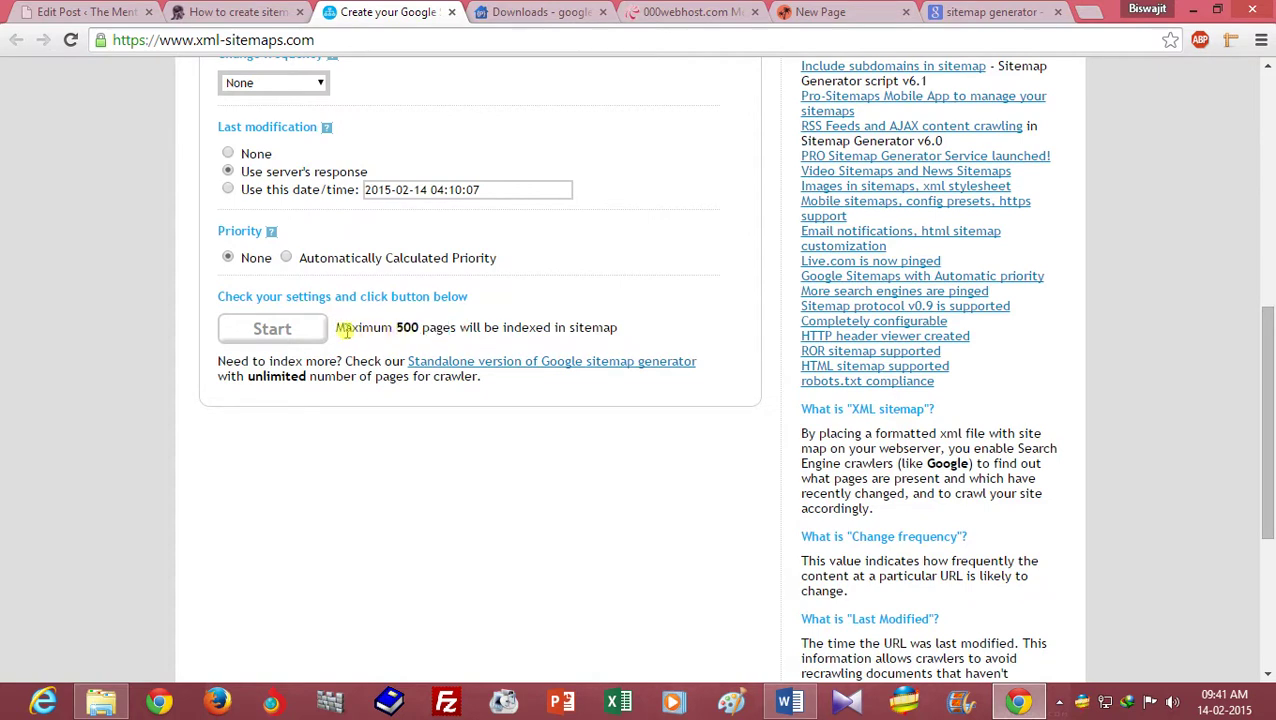
{"action": "left_click_drag", "start_coordinate": [334, 327], "coordinate": [442, 327]}
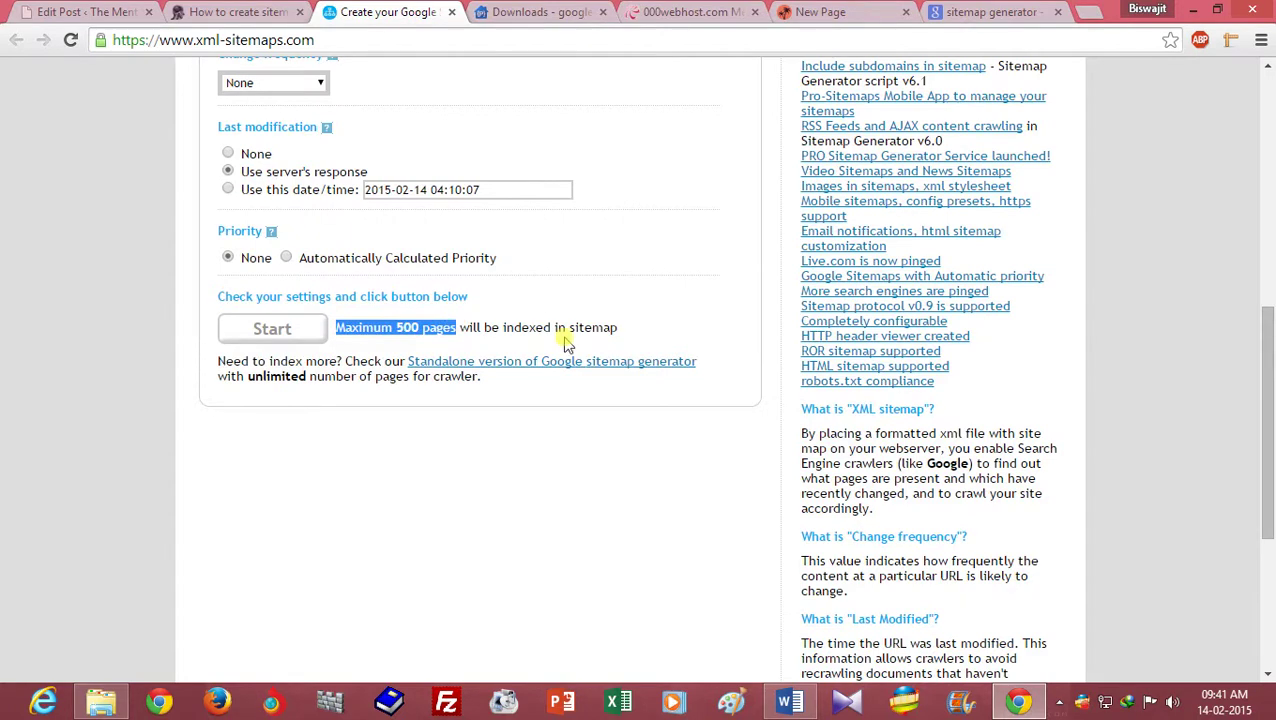
{"action": "scroll", "coordinate": [1093, 370], "scroll_direction": "up", "scroll_amount": 3}
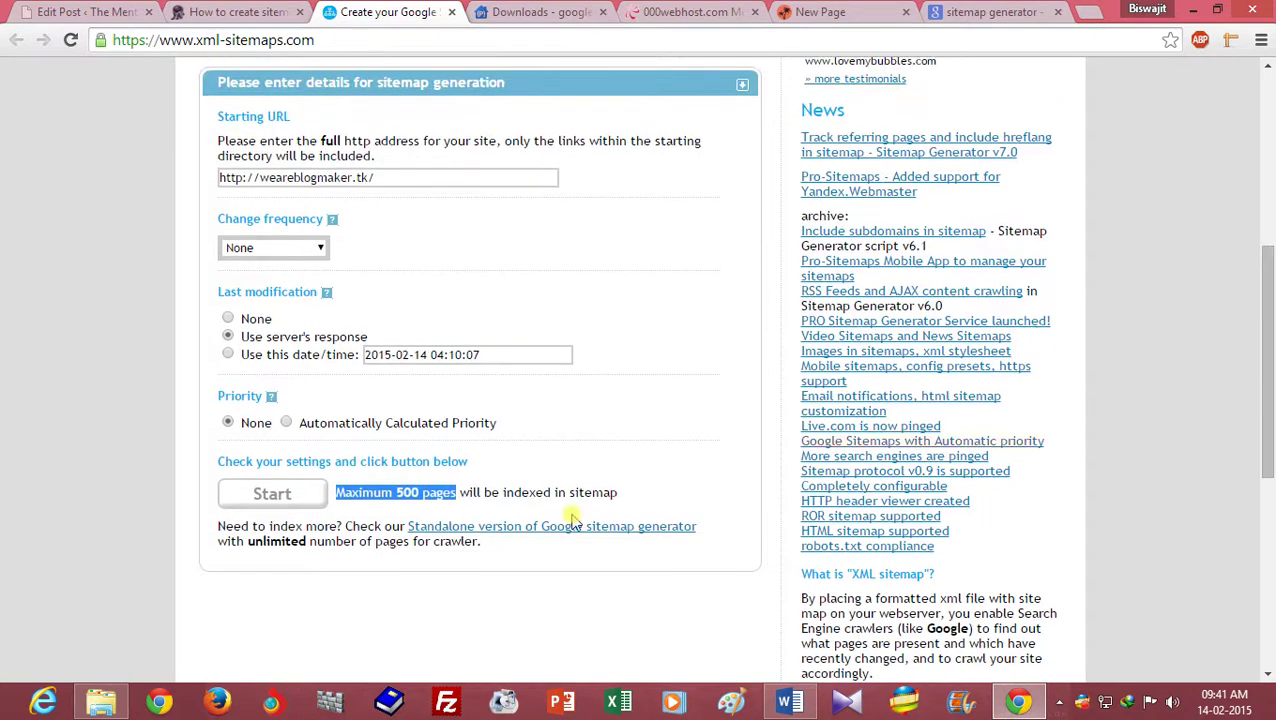
{"action": "left_click", "coordinate": [510, 493]}
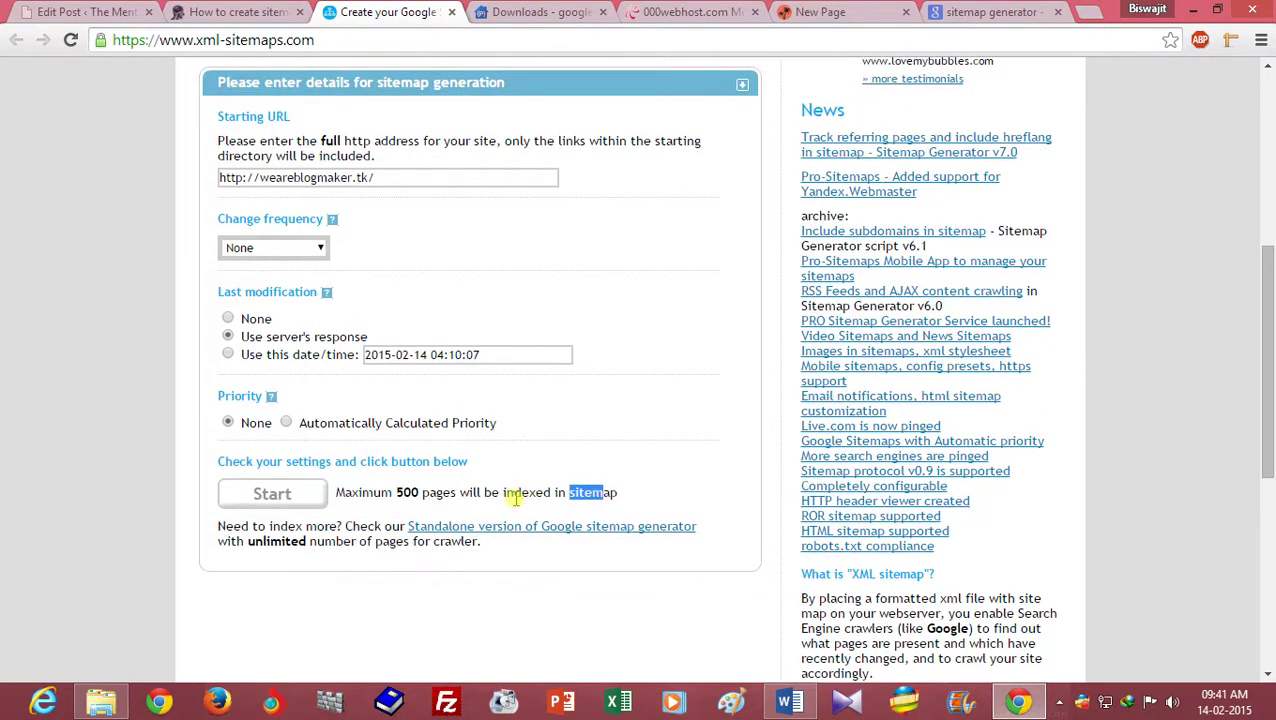
- Crawl weareblogmaker.tk (3 pages) and download the uncompressed sitemap.xml
{"action": "left_click", "coordinate": [294, 493]}
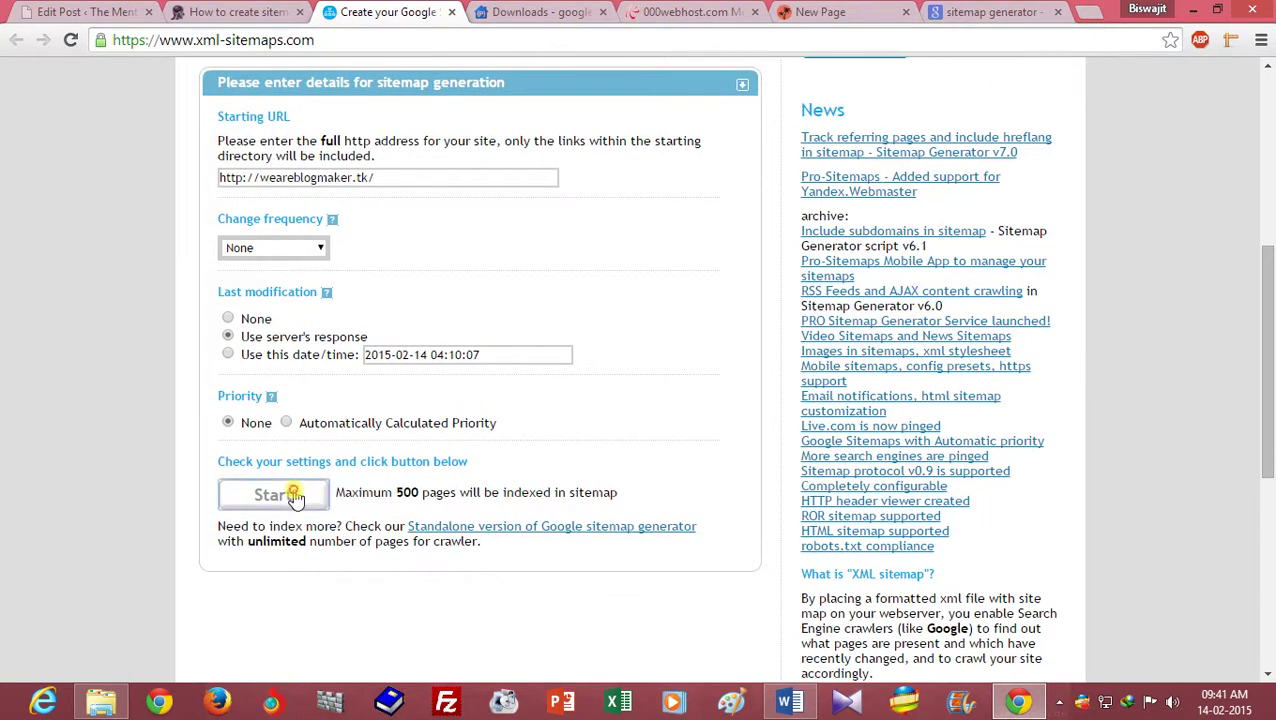
{"action": "left_click", "coordinate": [294, 495]}
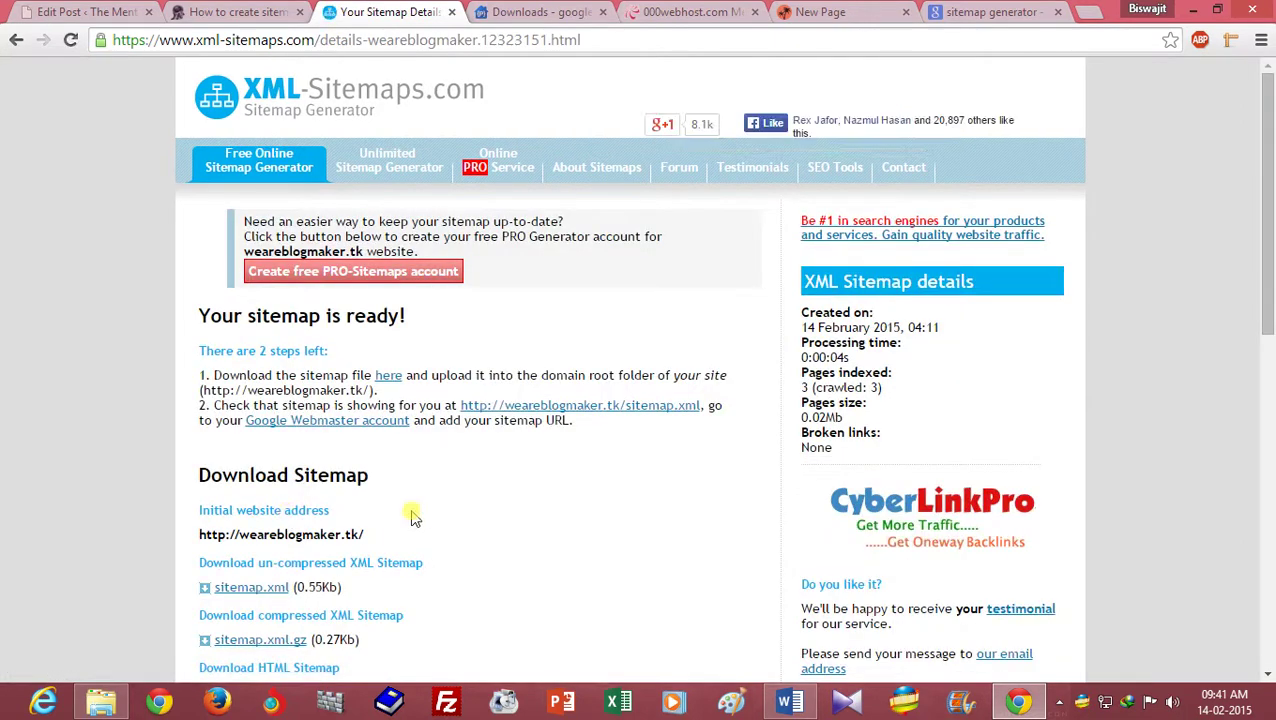
{"action": "left_click_drag", "start_coordinate": [1271, 258], "coordinate": [1271, 289]}
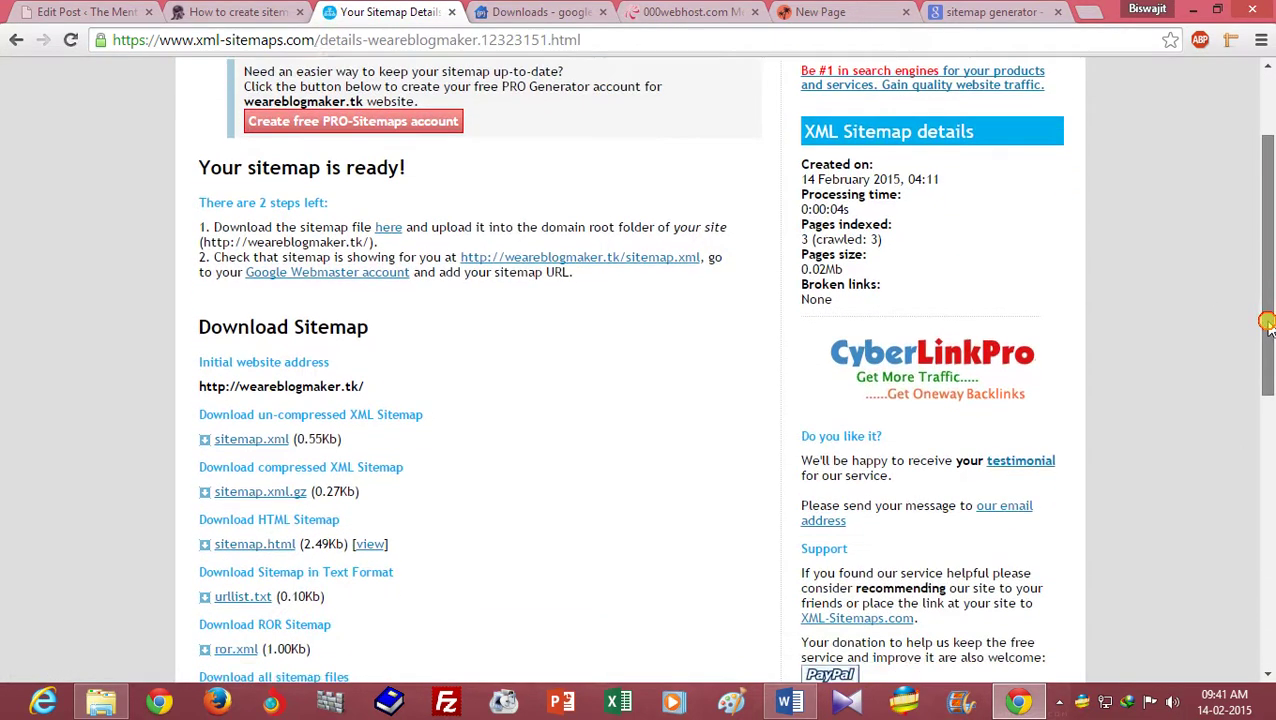
{"action": "mouse_move", "coordinate": [1265, 333]}
{"action": "left_mouse_down"}
{"action": "mouse_move", "coordinate": [1259, 395]}
{"action": "mouse_move", "coordinate": [1241, 396]}
{"action": "left_mouse_up"}
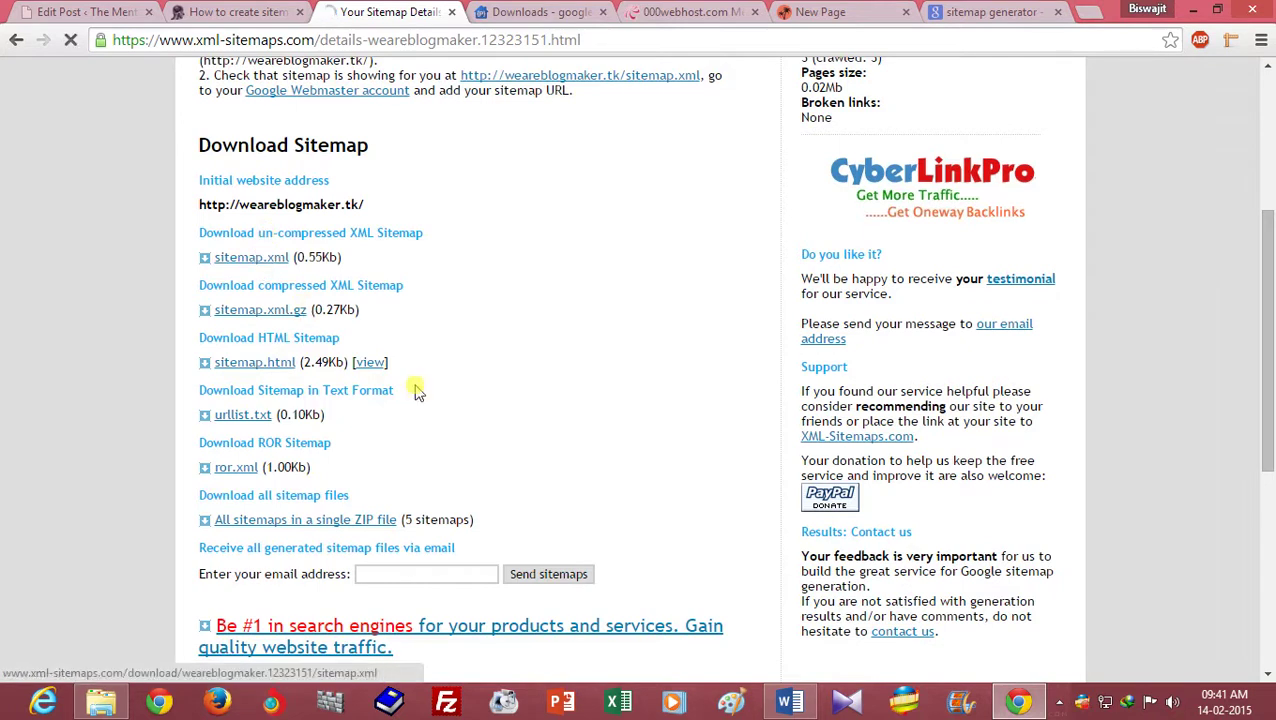
{"action": "left_click", "coordinate": [262, 262]}
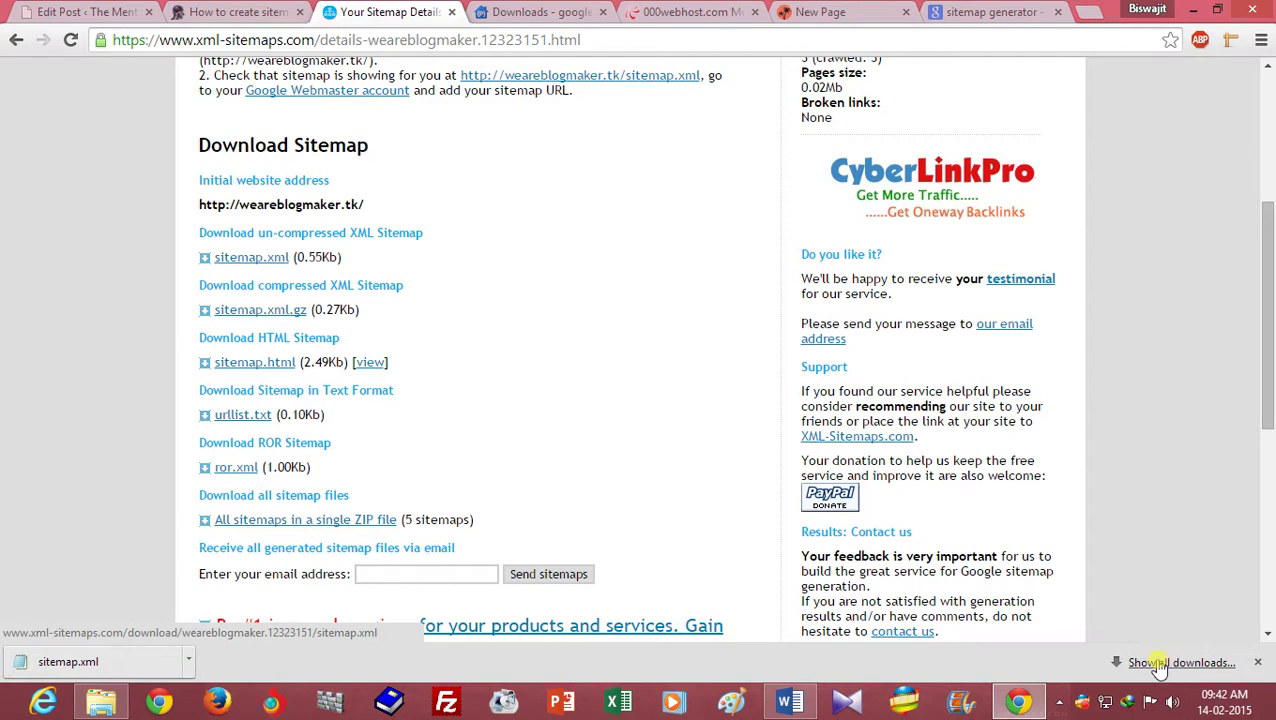
- Show sitemap.xml in the Downloads folder, close Notepad, and snap the window left
{"action": "left_click", "coordinate": [188, 661]}
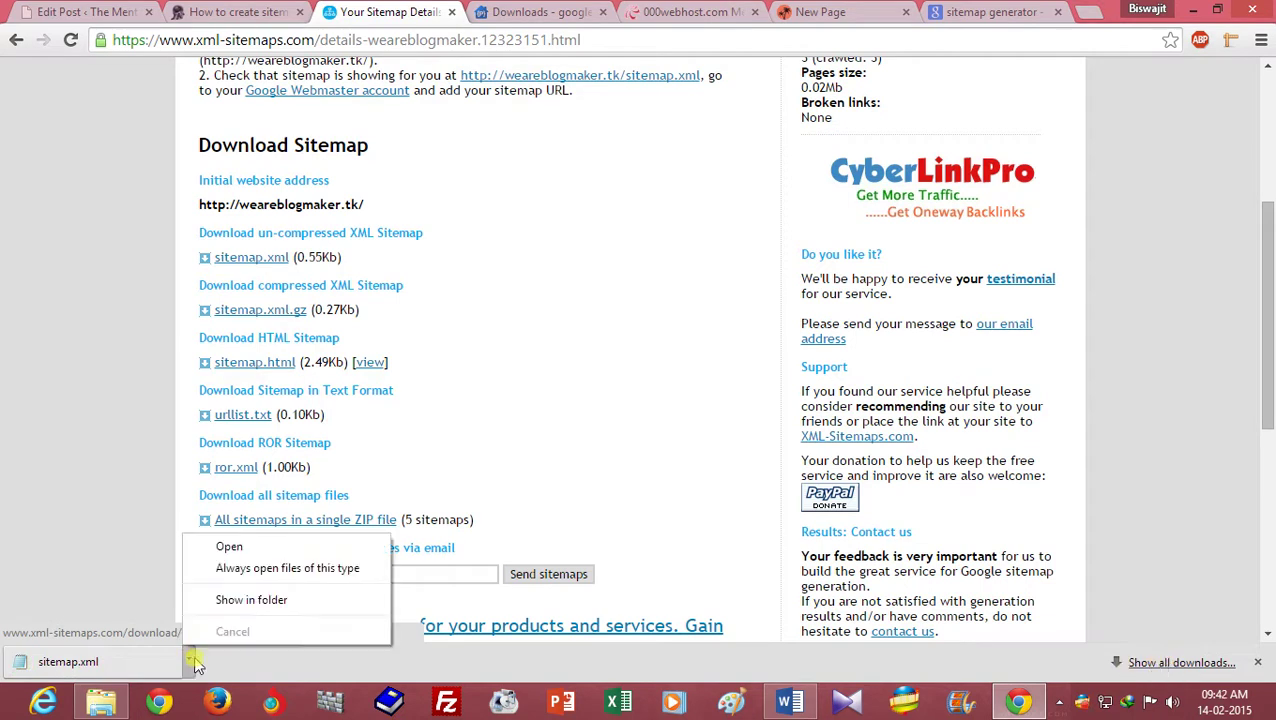
{"action": "left_click", "coordinate": [258, 603]}
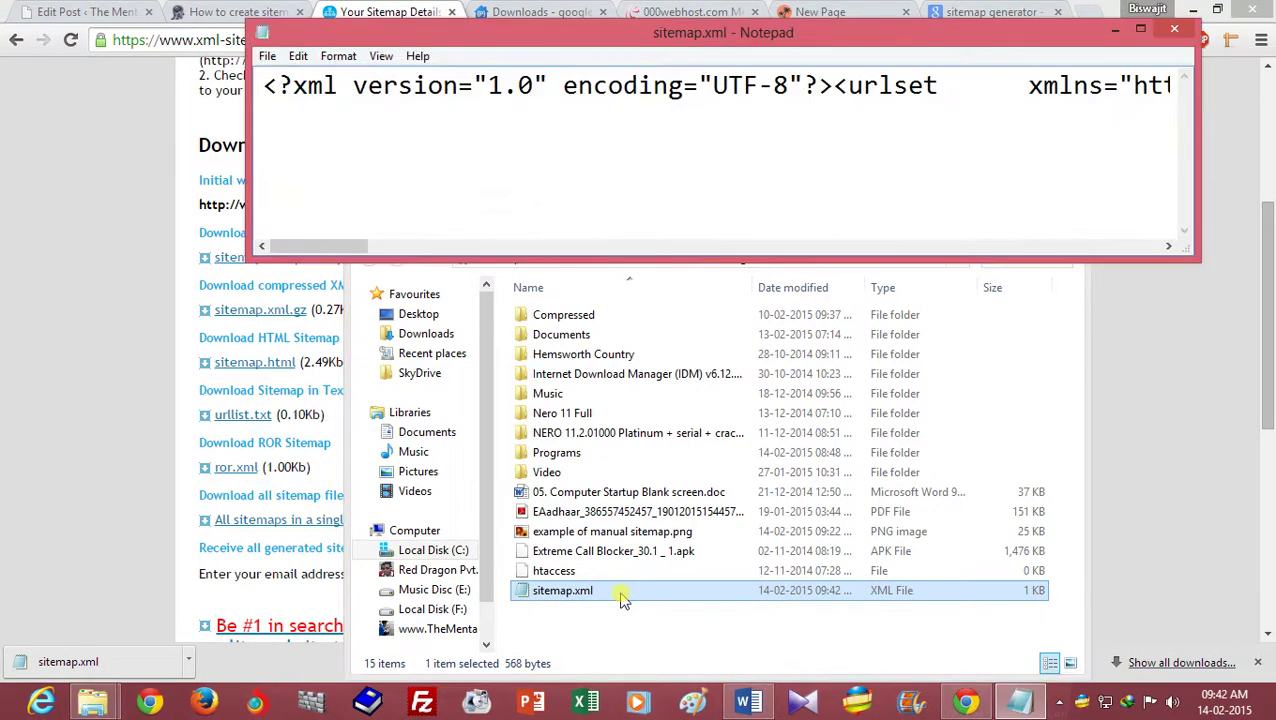
{"action": "left_click", "coordinate": [1176, 36]}
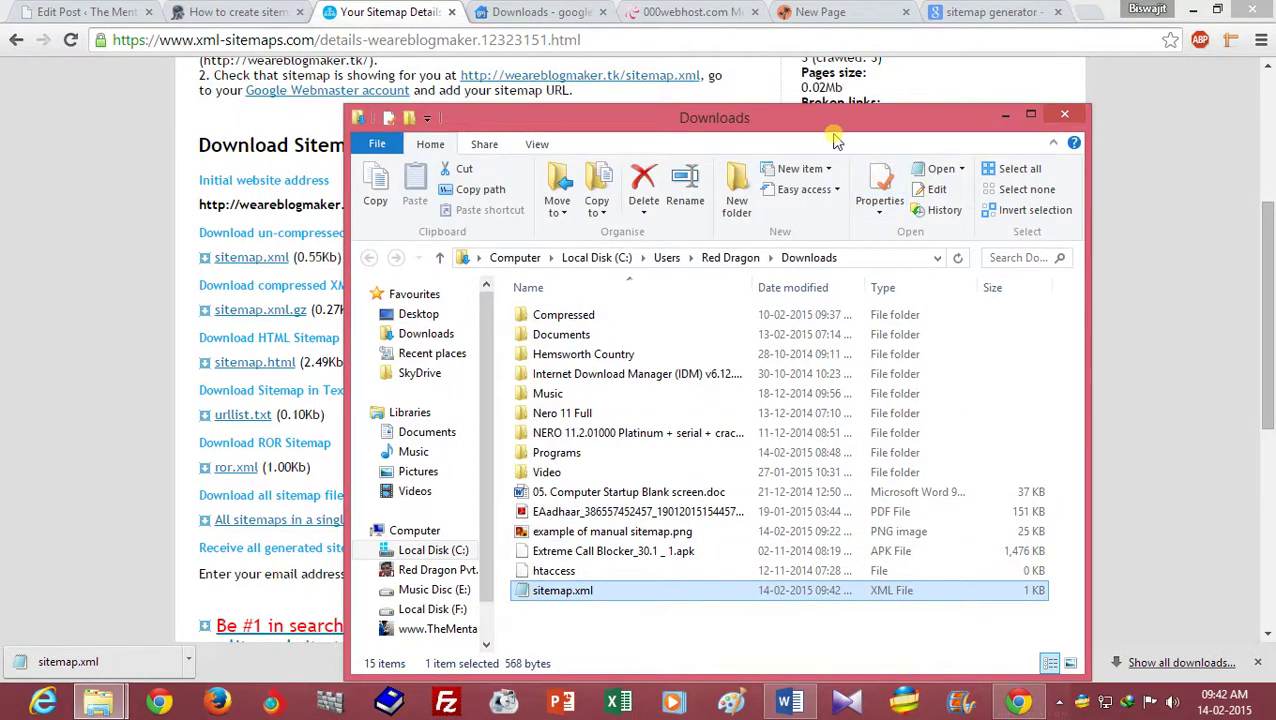
{"action": "left_click_drag", "start_coordinate": [820, 117], "coordinate": [2, 120]}
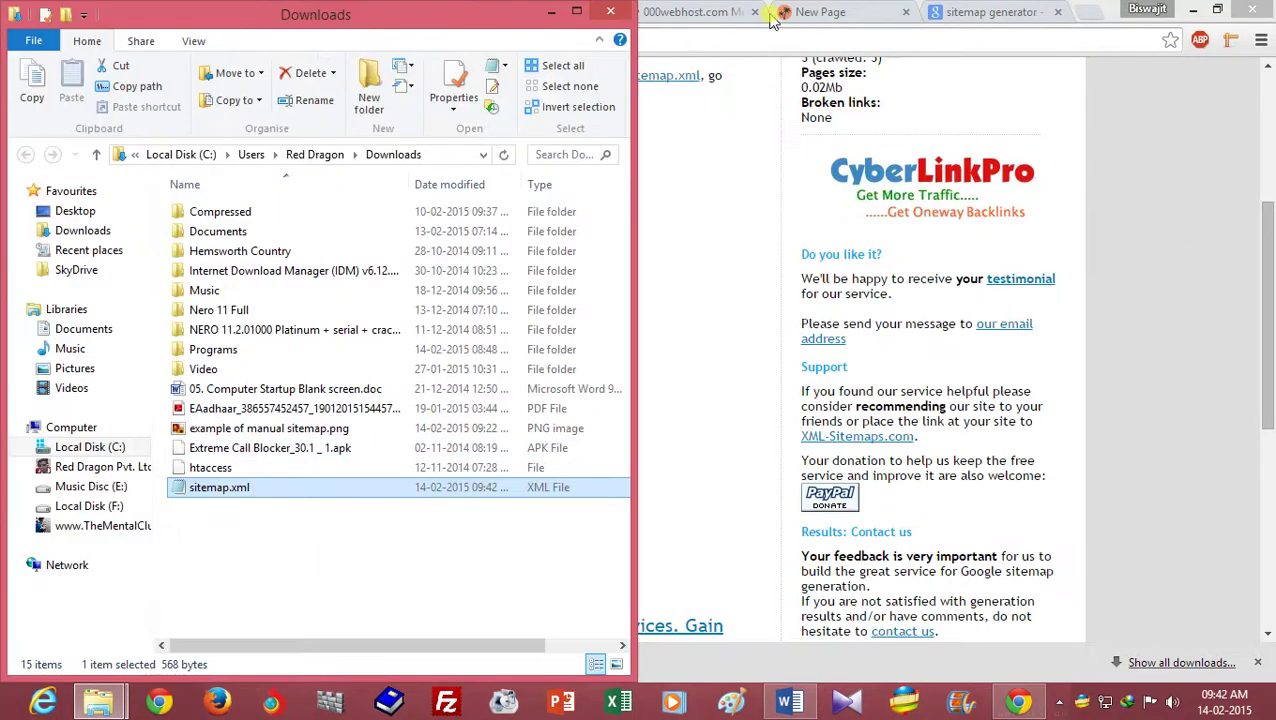
- Log back in to 000webhost using the saved email, password and captcha answer
{"action": "left_click", "coordinate": [688, 12]}
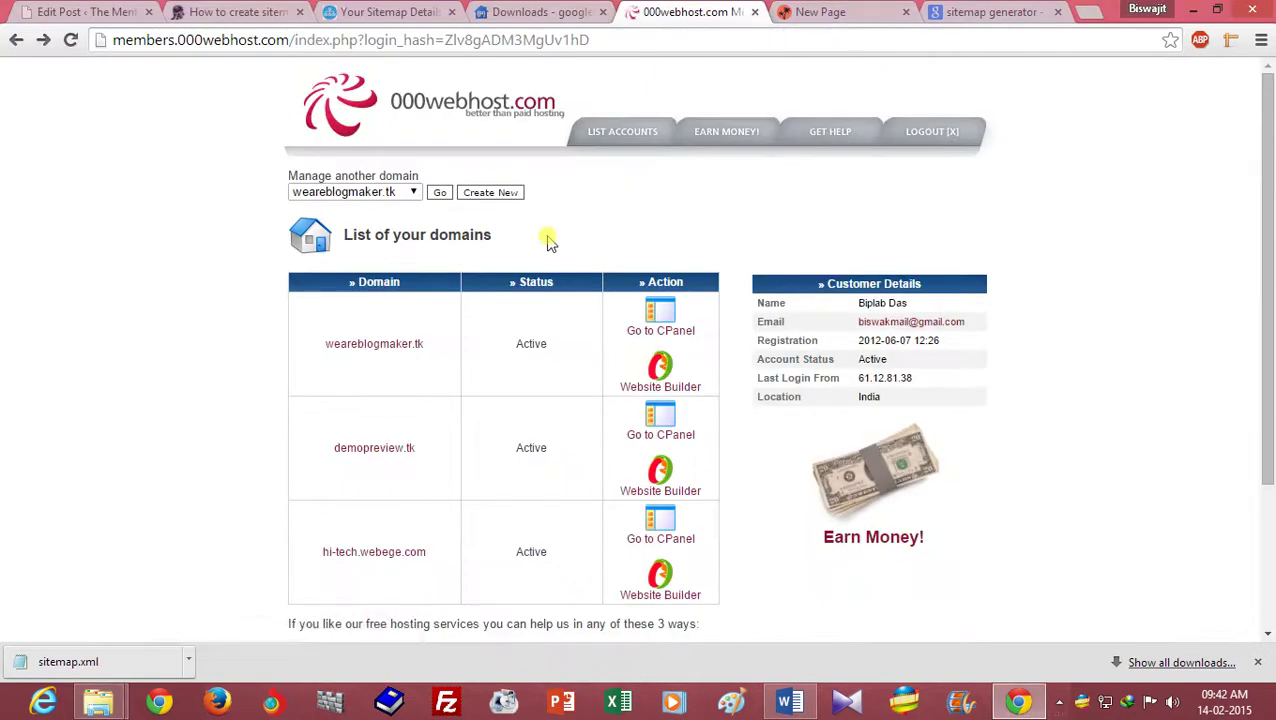
{"action": "left_click", "coordinate": [661, 338]}
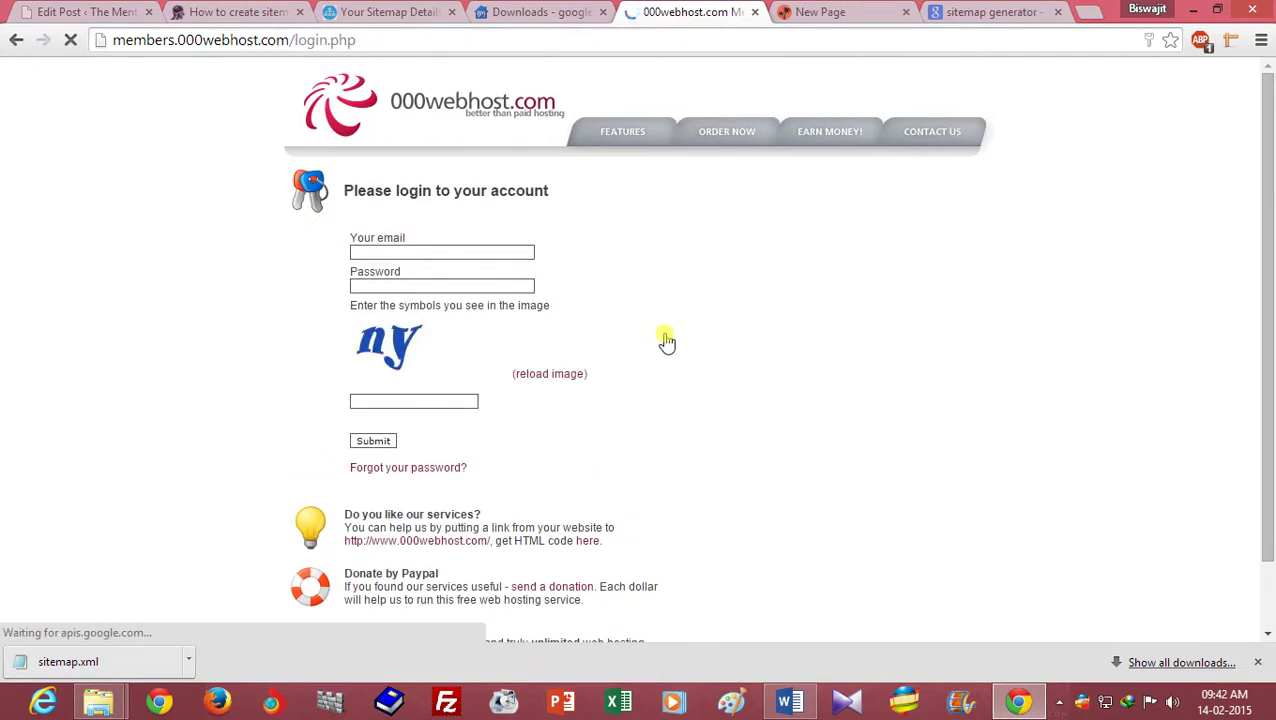
{"action": "left_click", "coordinate": [425, 252]}
{"action": "left_click", "coordinate": [425, 271]}
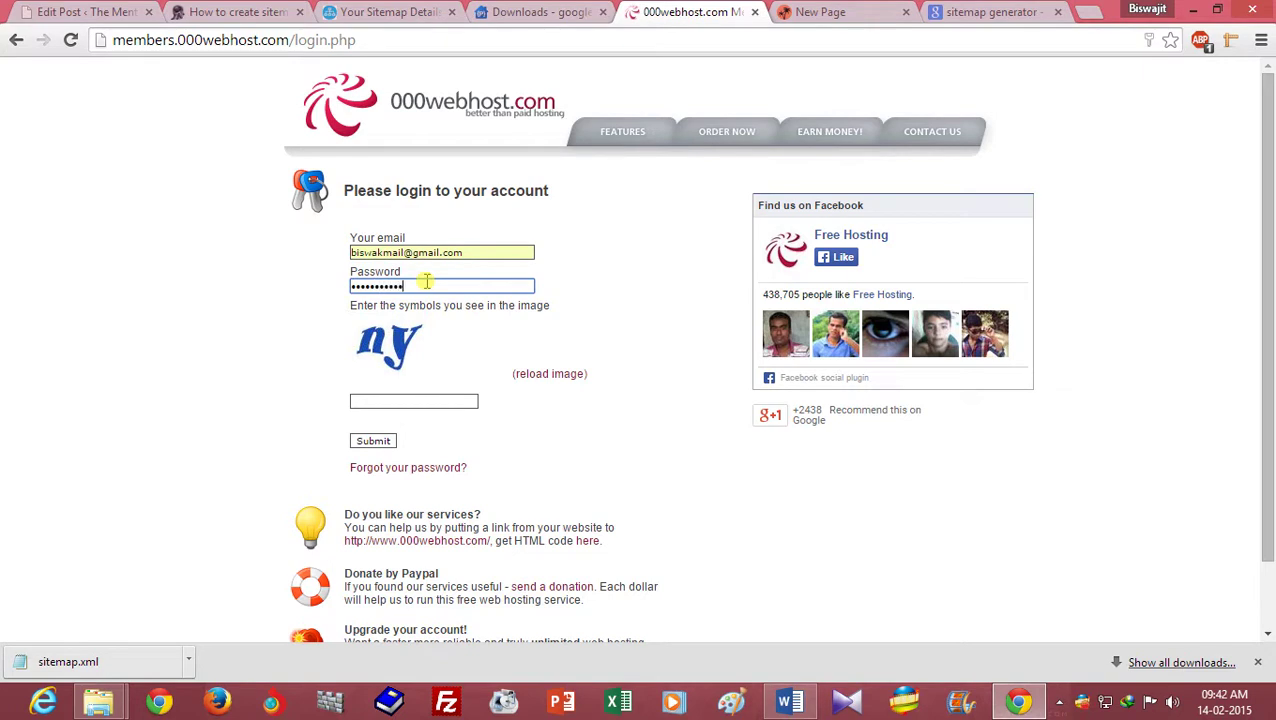
{"action": "left_click", "coordinate": [424, 401]}
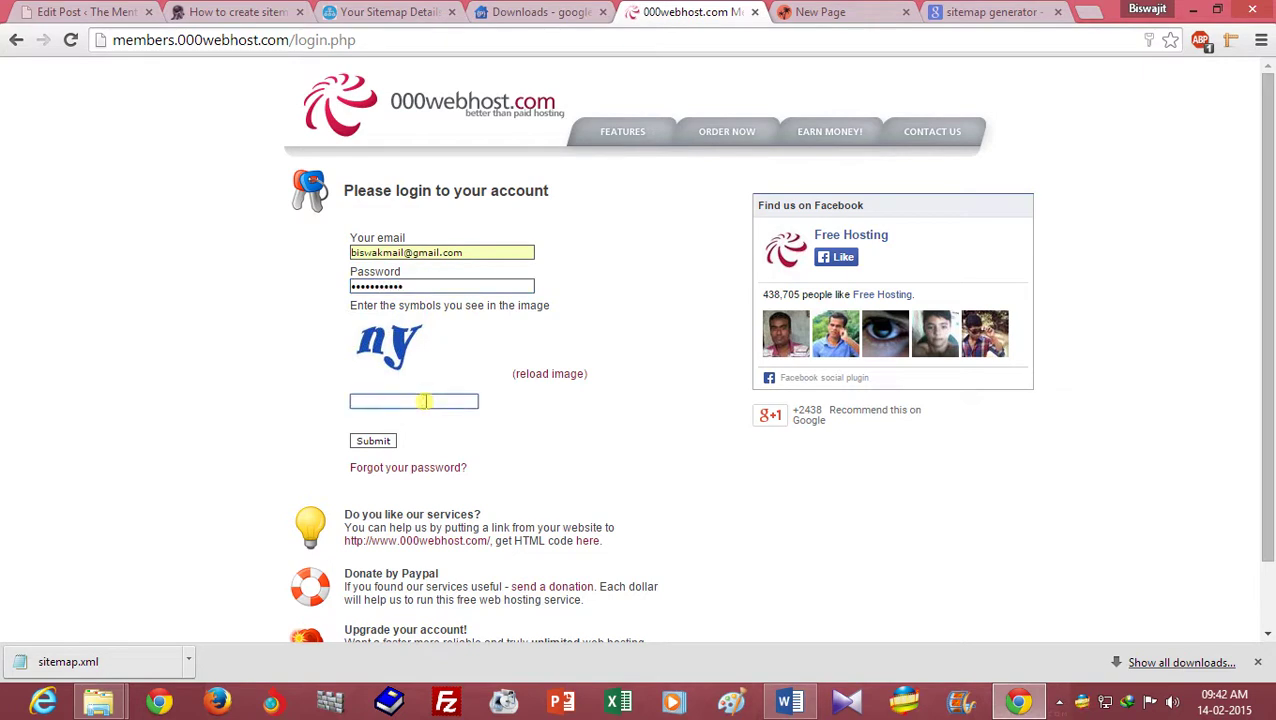
{"action": "left_click", "coordinate": [376, 442]}
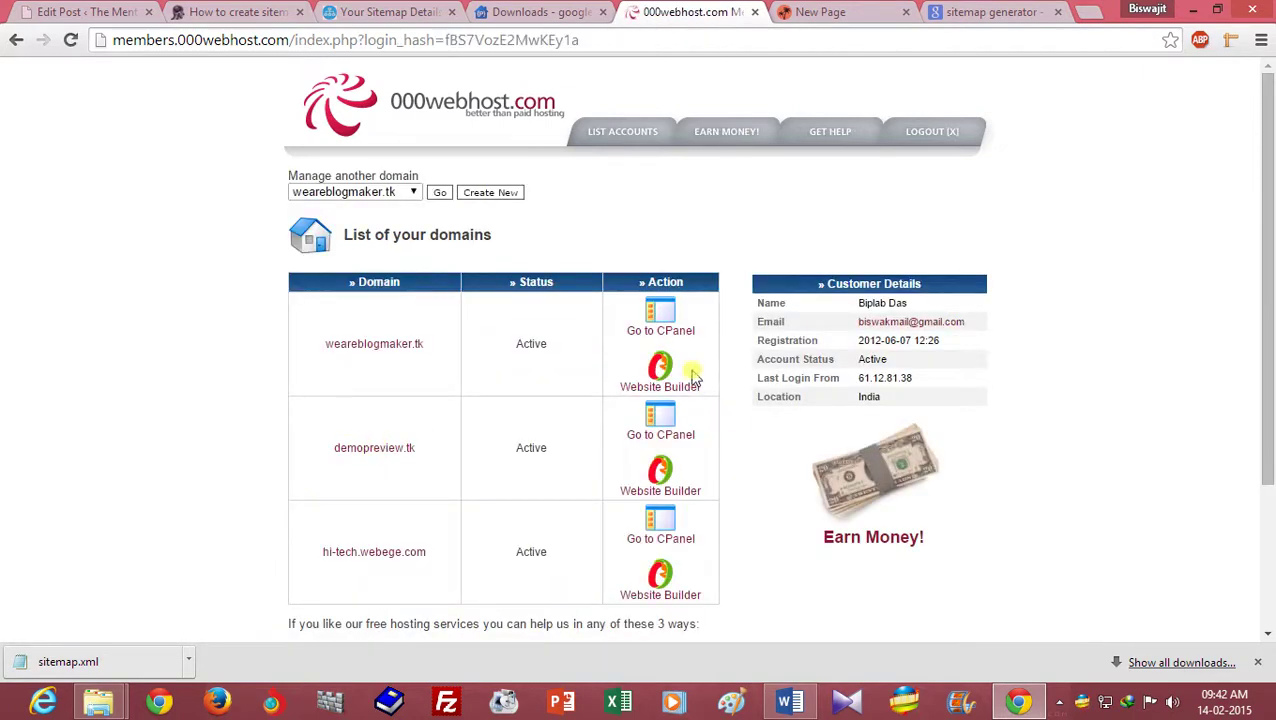
- Open weareblogmaker.tk's control panel and scroll down to its Files section
{"action": "left_click", "coordinate": [661, 336]}
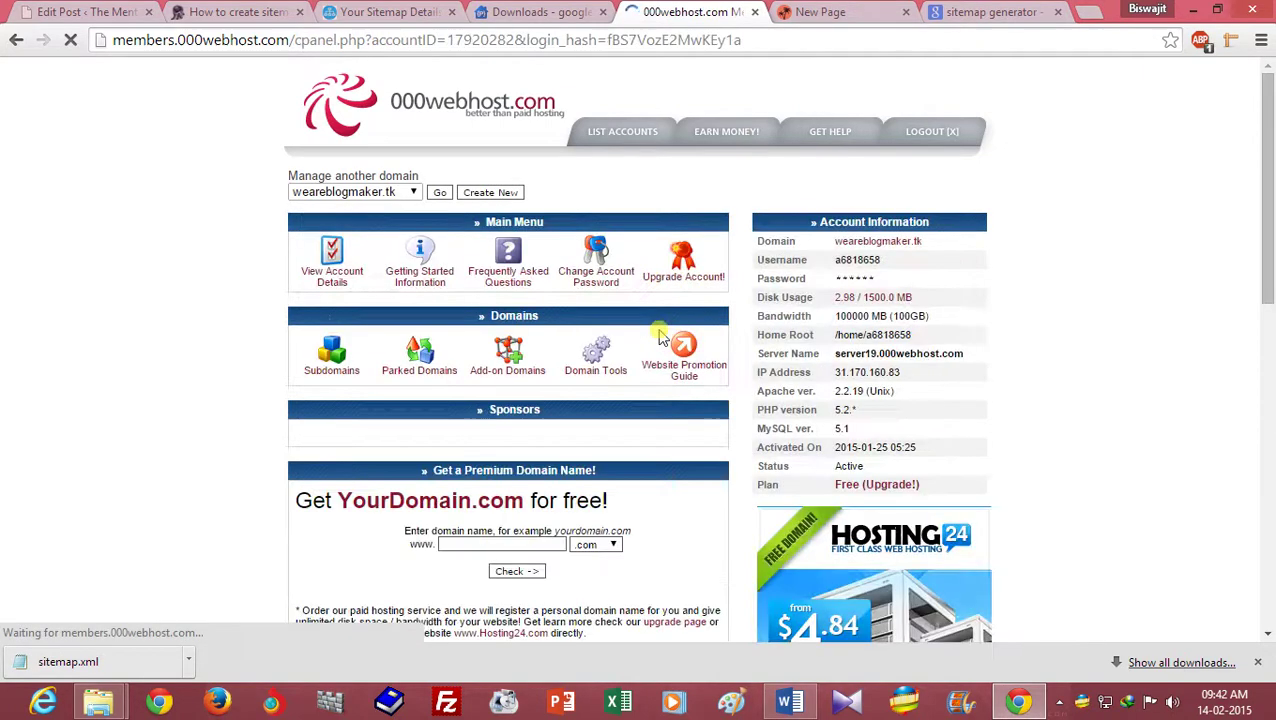
{"action": "scroll", "coordinate": [1250, 300], "scroll_direction": "down", "scroll_amount": 2}
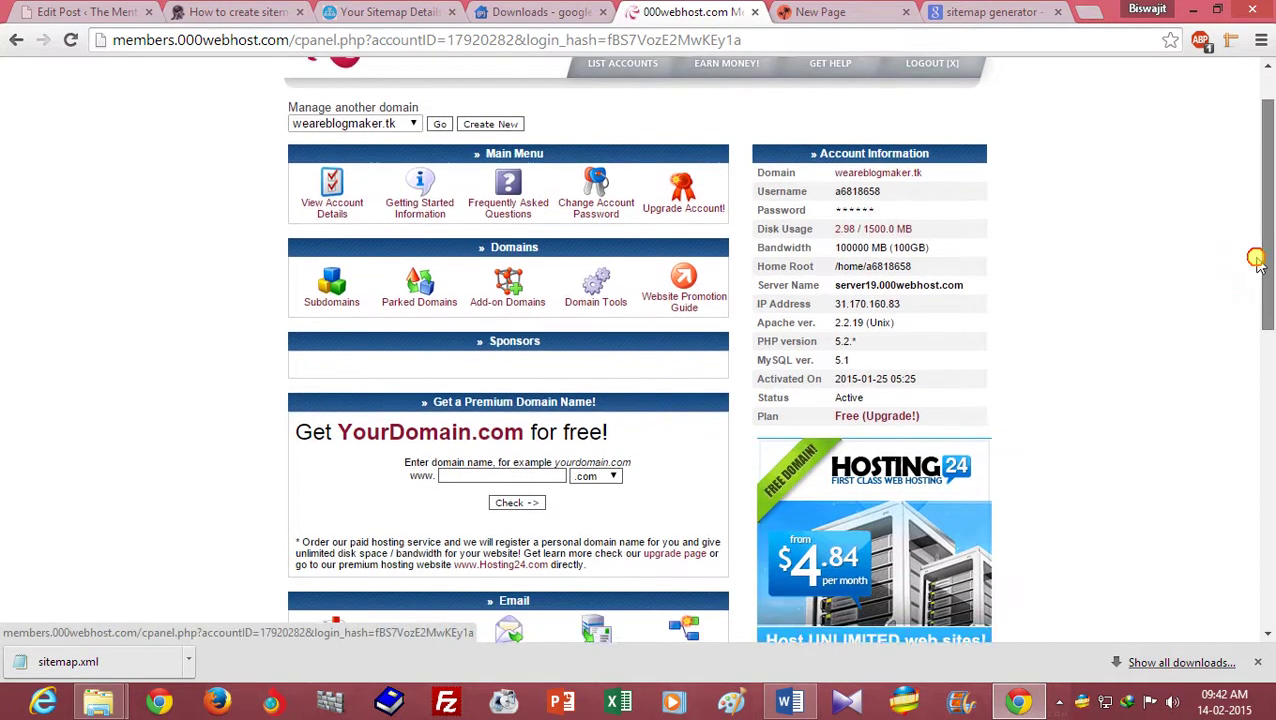
{"action": "scroll", "coordinate": [1227, 379], "scroll_direction": "down", "scroll_amount": 3}
{"action": "scroll", "coordinate": [1217, 433], "scroll_direction": "down", "scroll_amount": 2}
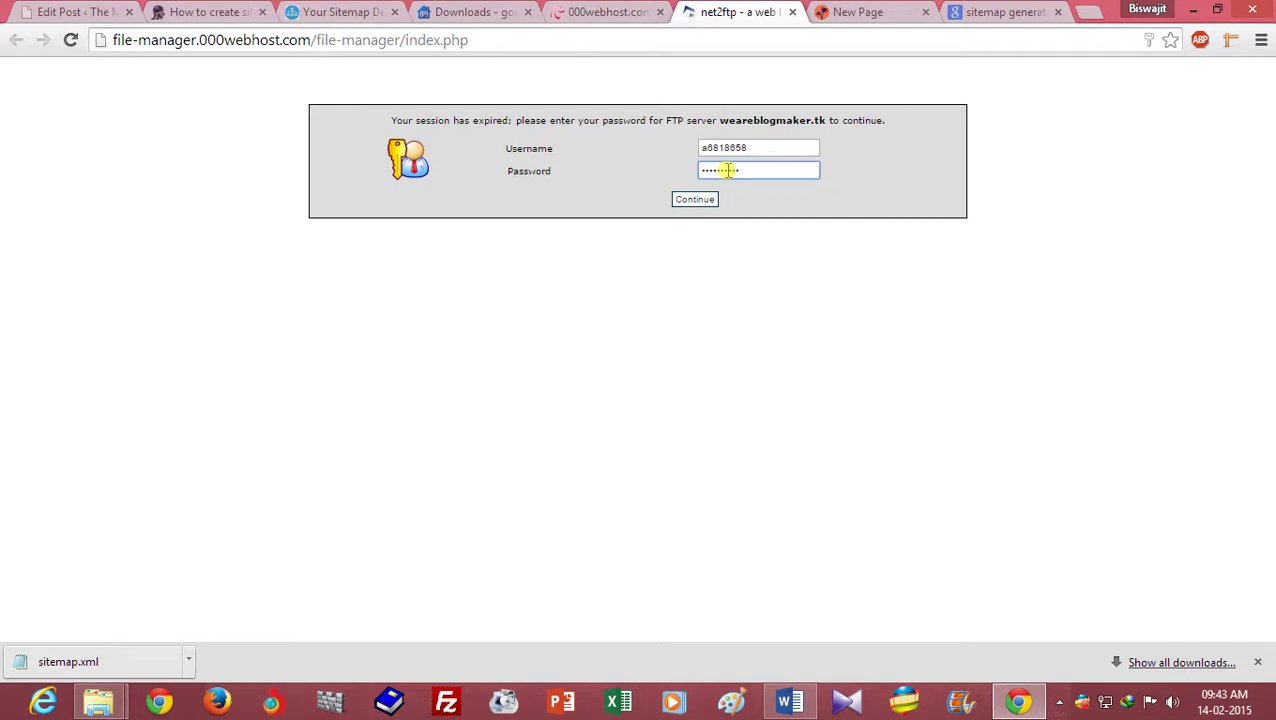
- Submit the FTP password to resume the expired net2ftp session
{"action": "key", "text": "Return"}
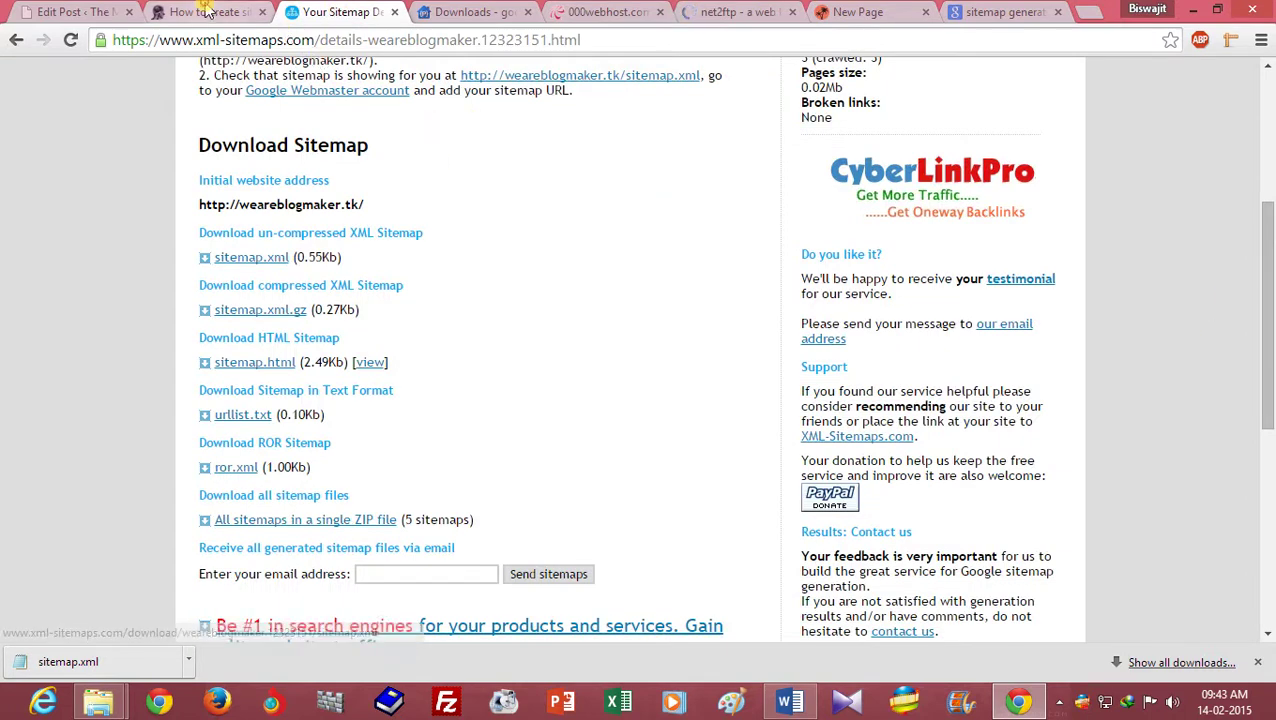
- Revisit the sitemap tutorial post and net2ftp, then open a new blank Chrome tab
{"action": "left_click", "coordinate": [207, 12]}
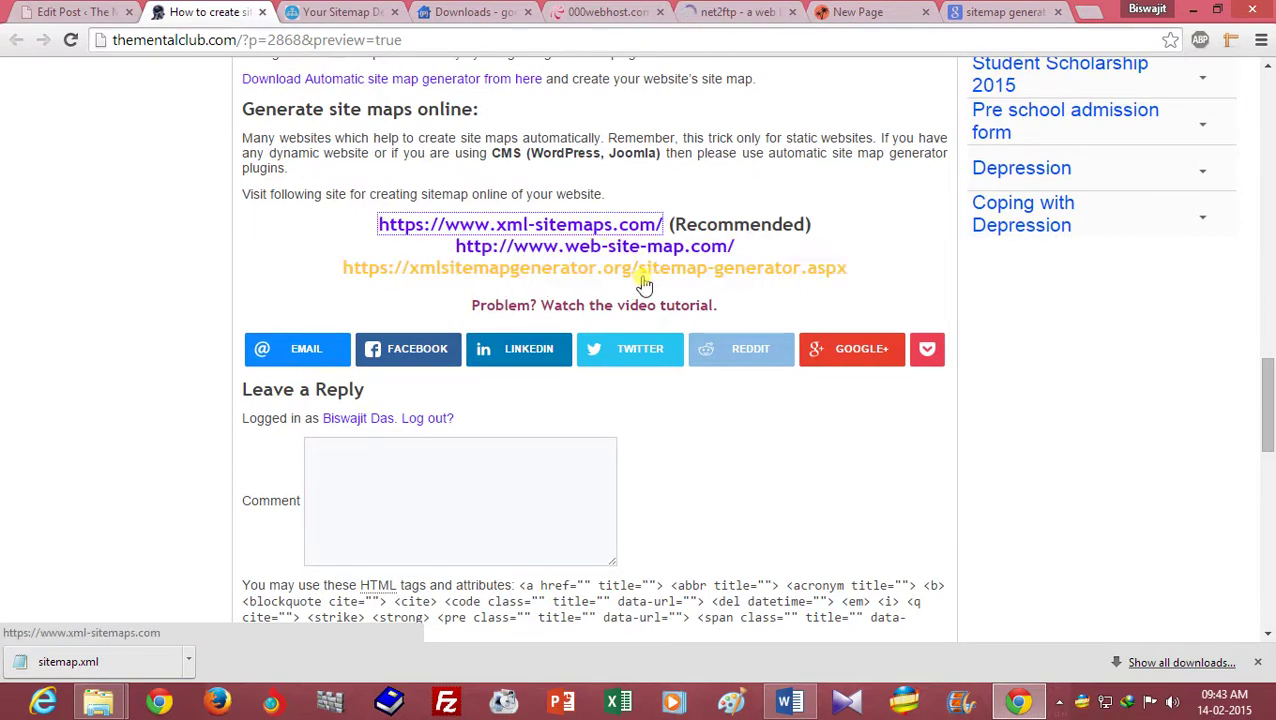
{"action": "left_click", "coordinate": [733, 13]}
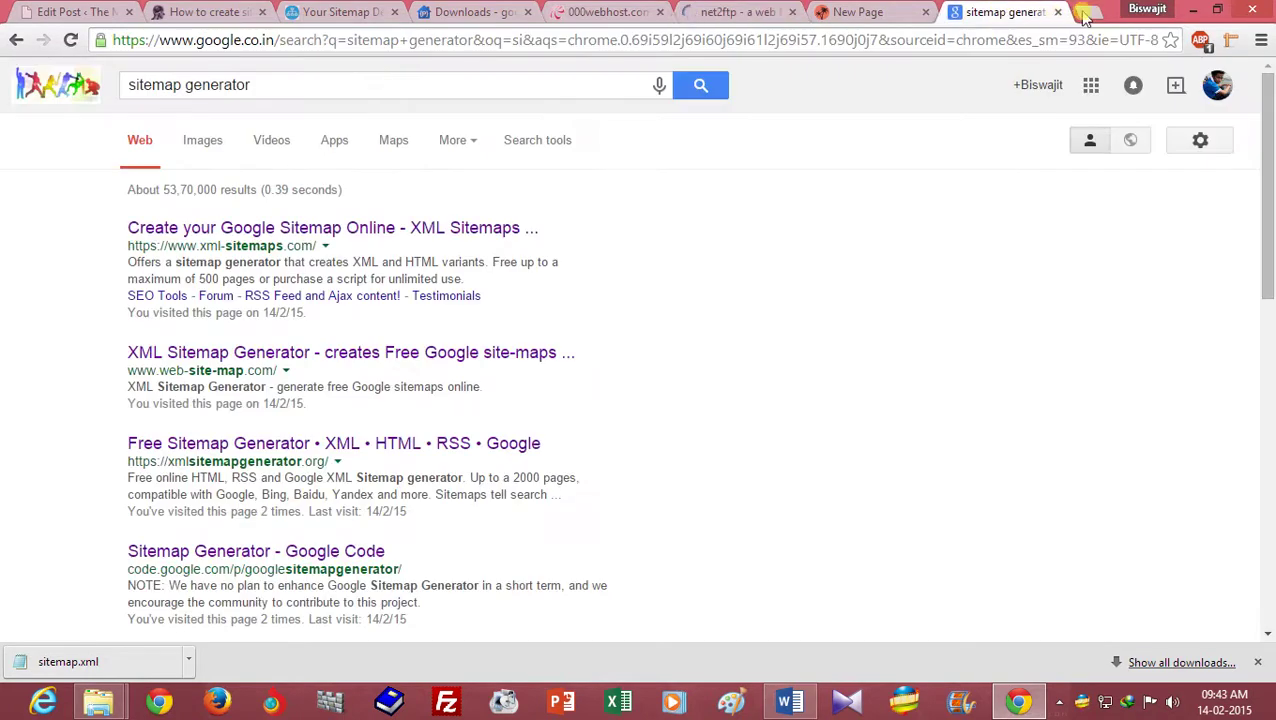
{"action": "left_click", "coordinate": [1088, 12]}
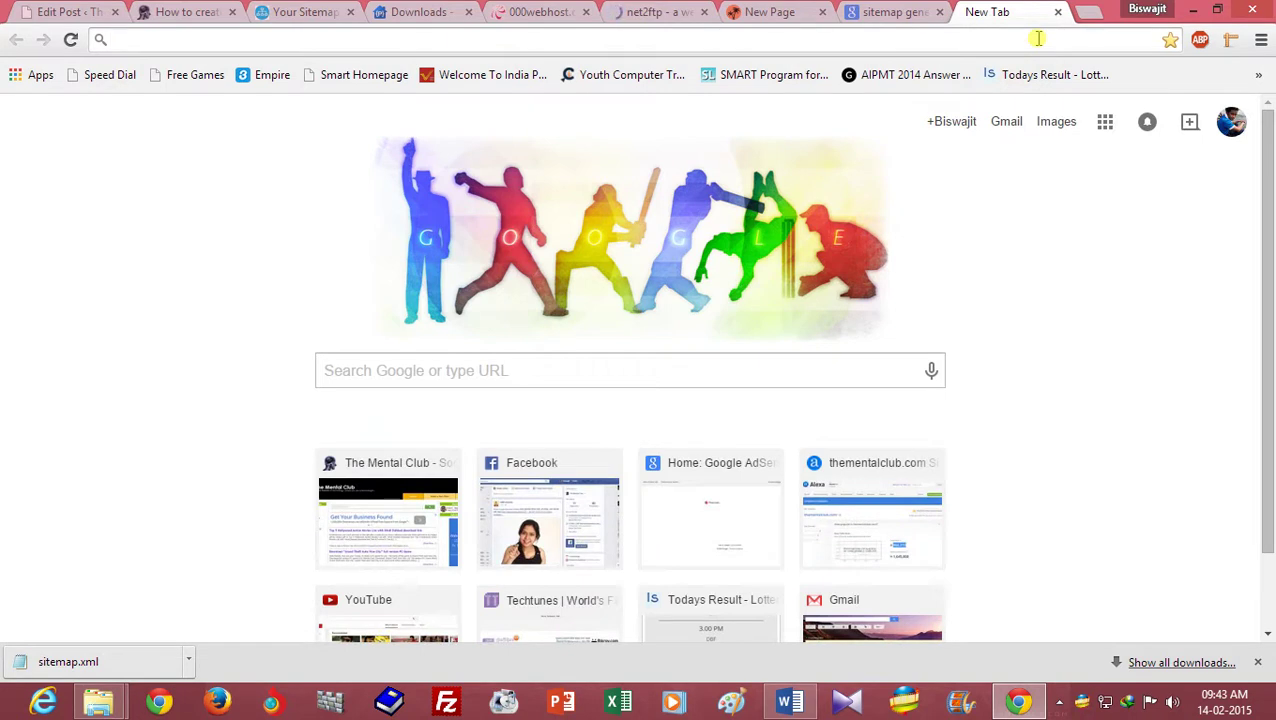
- Load kvkmurshidabad.org.in/sitemap.xml and inspect its url entries as an example sitemap
{"action": "type", "text": "kvkmurshidabad.org.in"}
{"action": "key", "text": "Return"}
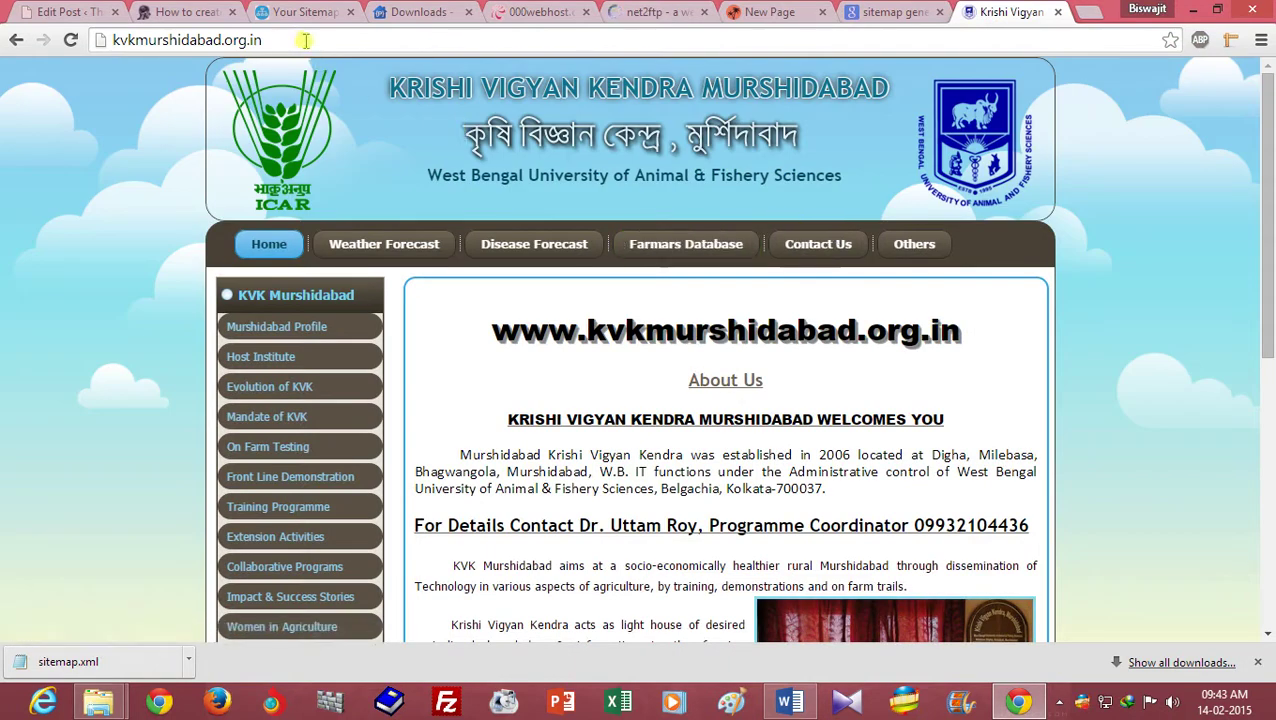
{"action": "left_click", "coordinate": [313, 37]}
{"action": "type", "text": "/"}
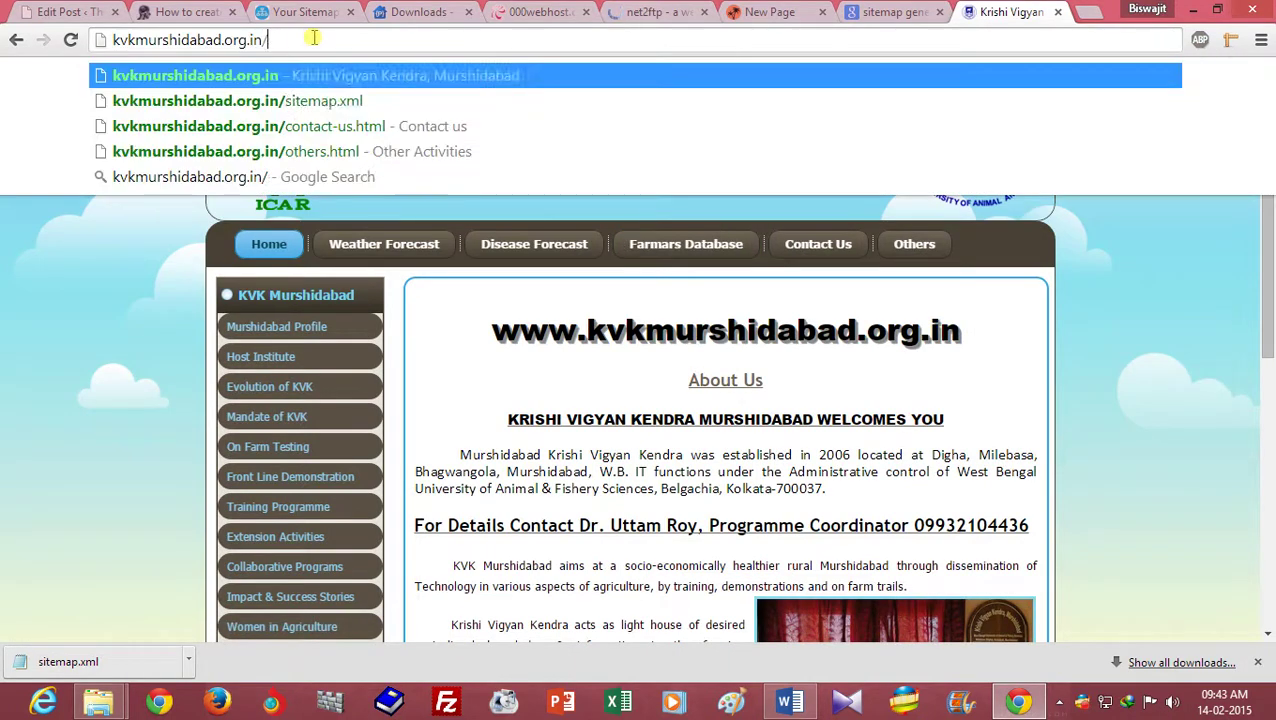
{"action": "type", "text": "si"}
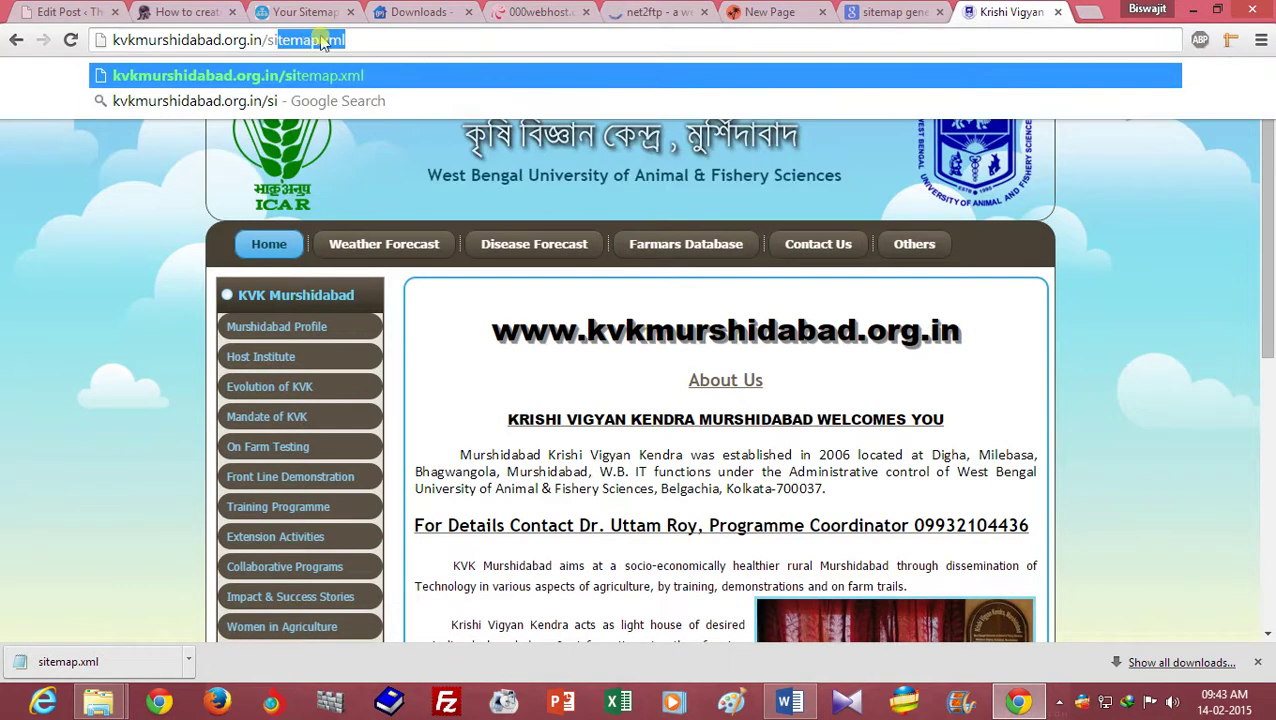
{"action": "left_click", "coordinate": [359, 37]}
{"action": "key", "text": "Return"}
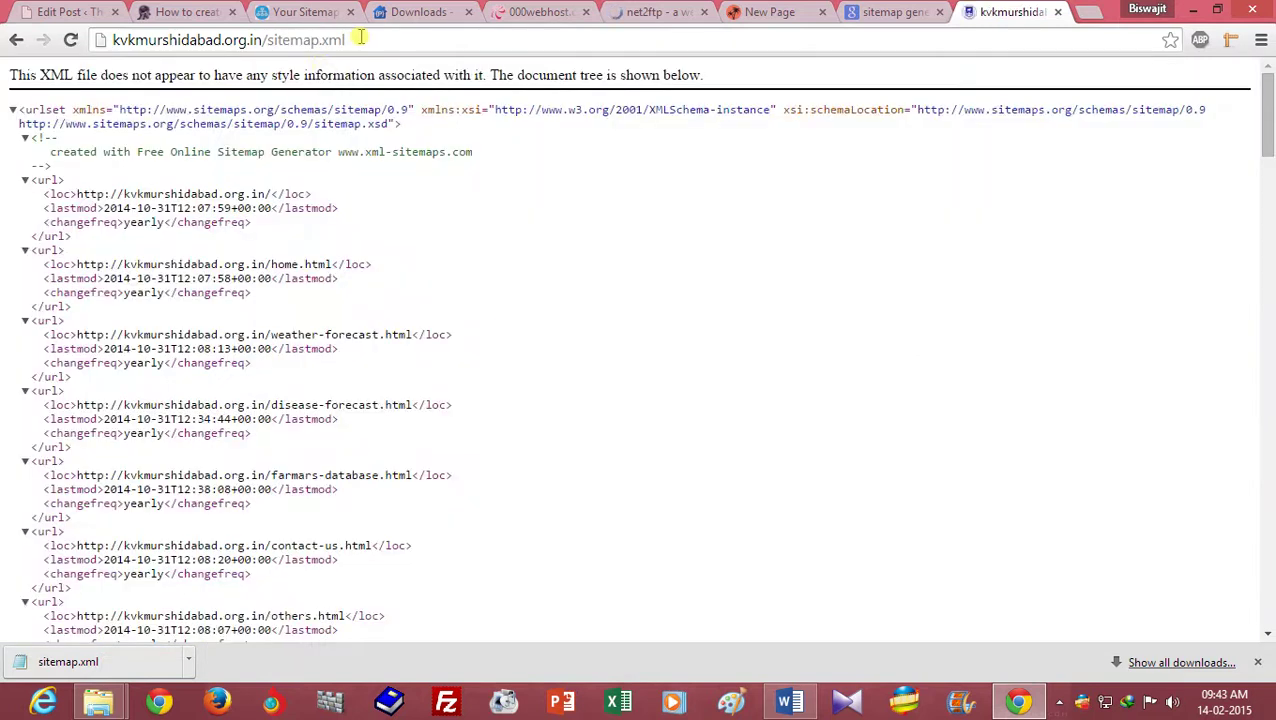
{"action": "left_click_drag", "start_coordinate": [105, 208], "coordinate": [158, 503]}
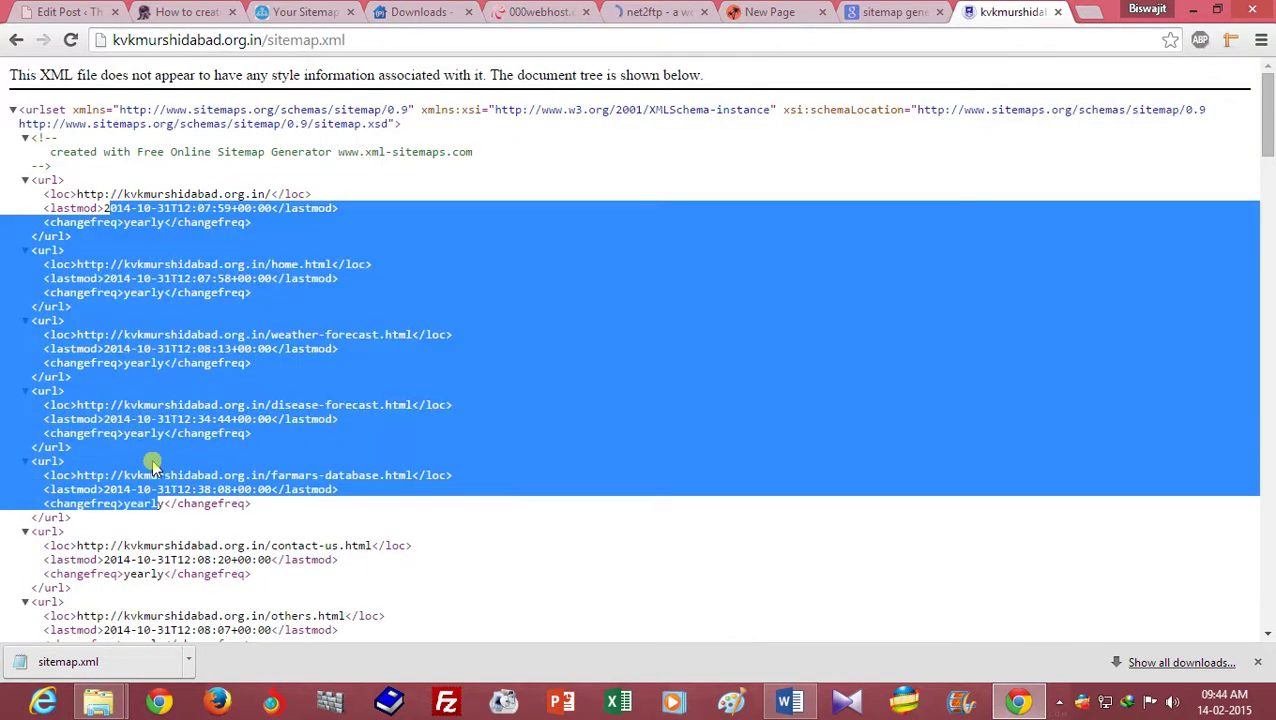
{"action": "left_click", "coordinate": [193, 244]}
{"action": "mouse_move", "coordinate": [1268, 152]}
{"action": "left_mouse_down"}
{"action": "mouse_move", "coordinate": [1236, 435]}
{"action": "mouse_move", "coordinate": [1266, 95]}
{"action": "left_mouse_up"}
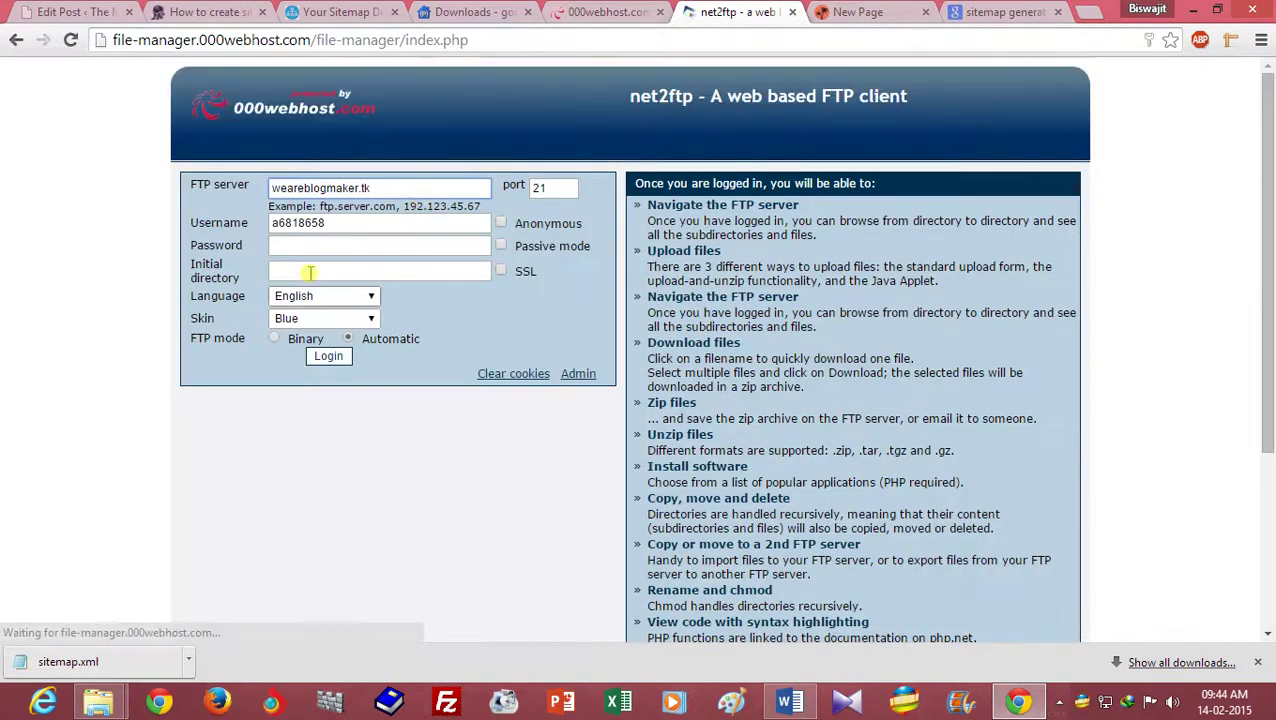
- Enter the FTP password, log in to weareblogmaker.tk, and open public_html's upload page
{"action": "left_click", "coordinate": [307, 246]}
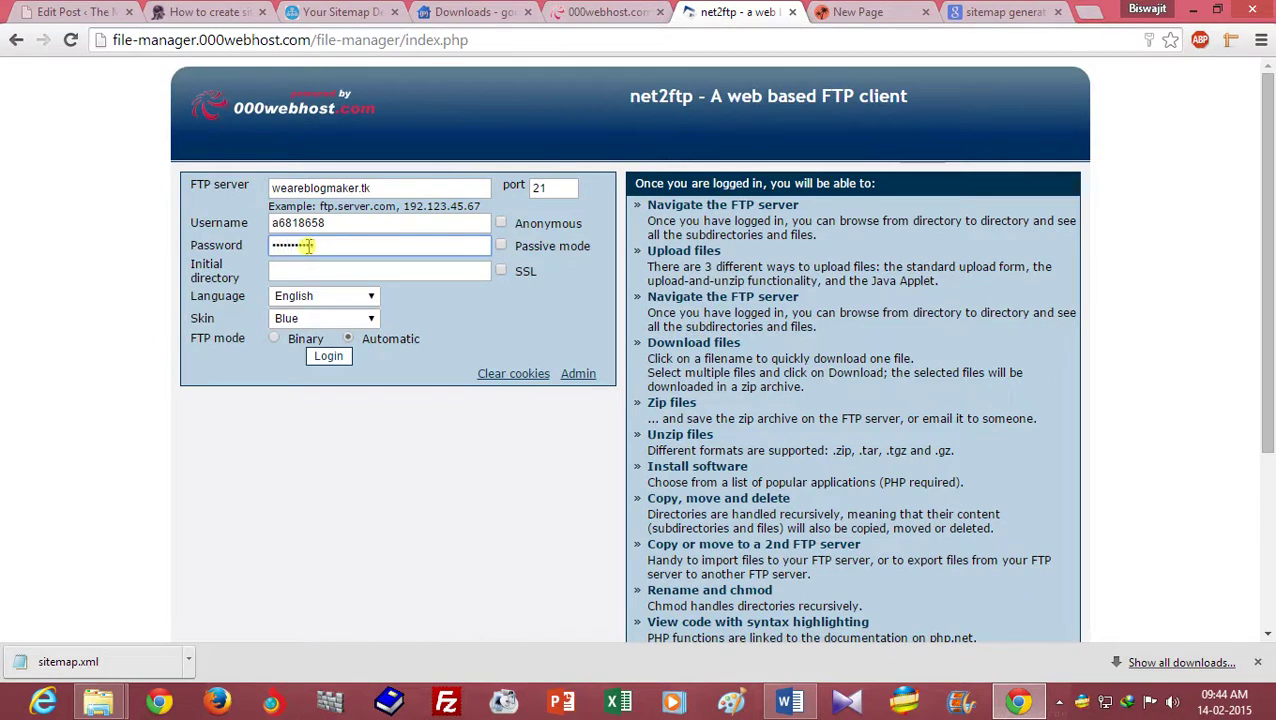
{"action": "left_click_drag", "start_coordinate": [309, 245], "coordinate": [230, 245]}
{"action": "type", "text": "a"}
{"action": "left_click", "coordinate": [330, 358]}
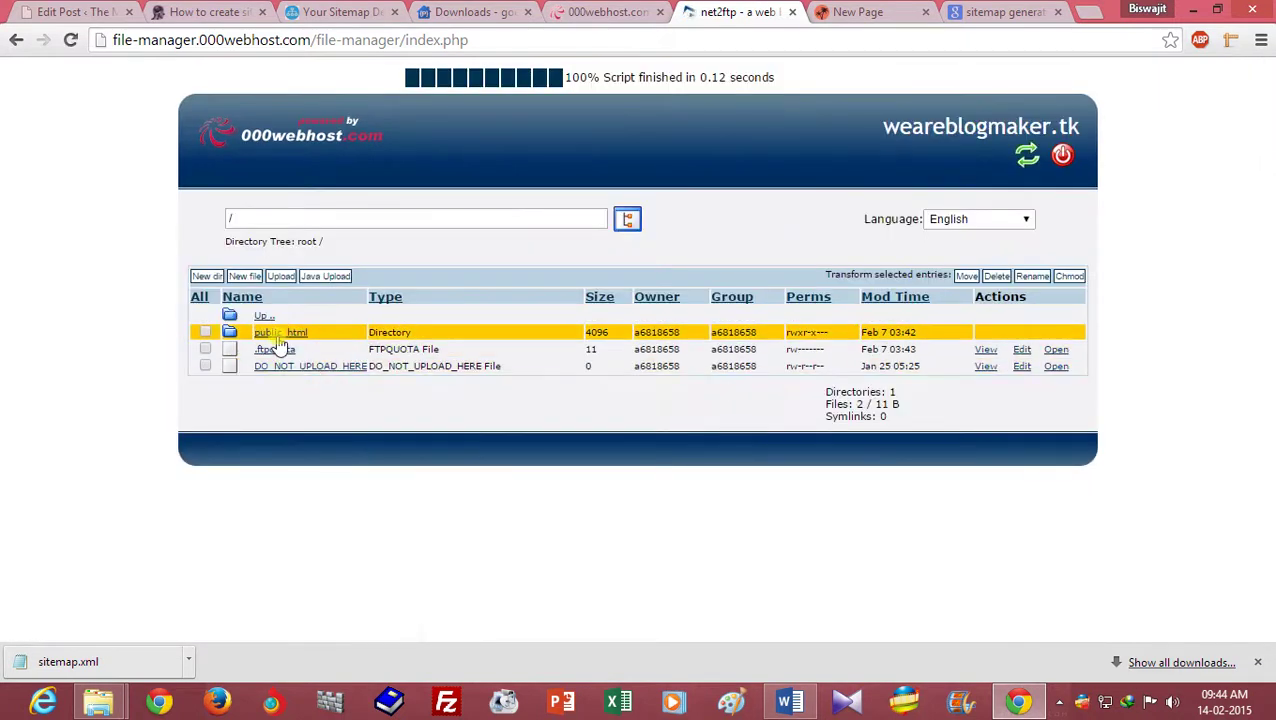
{"action": "left_click", "coordinate": [274, 333]}
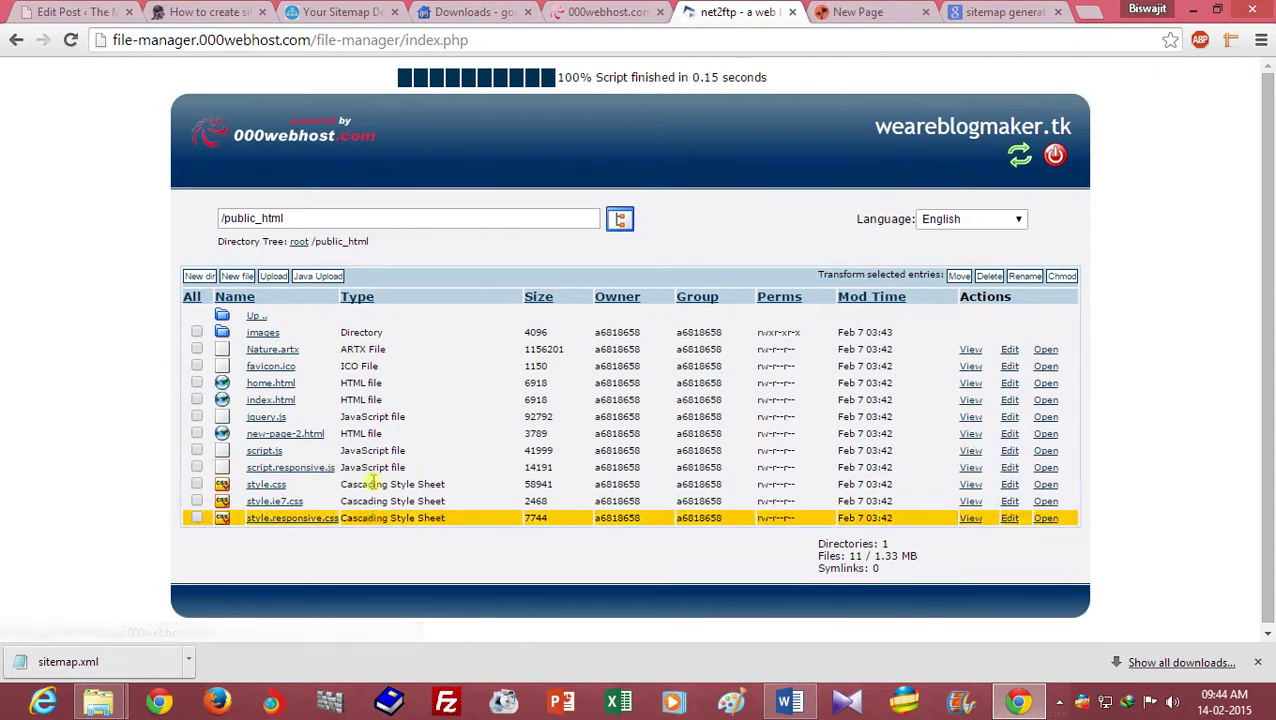
{"action": "left_click", "coordinate": [275, 281]}
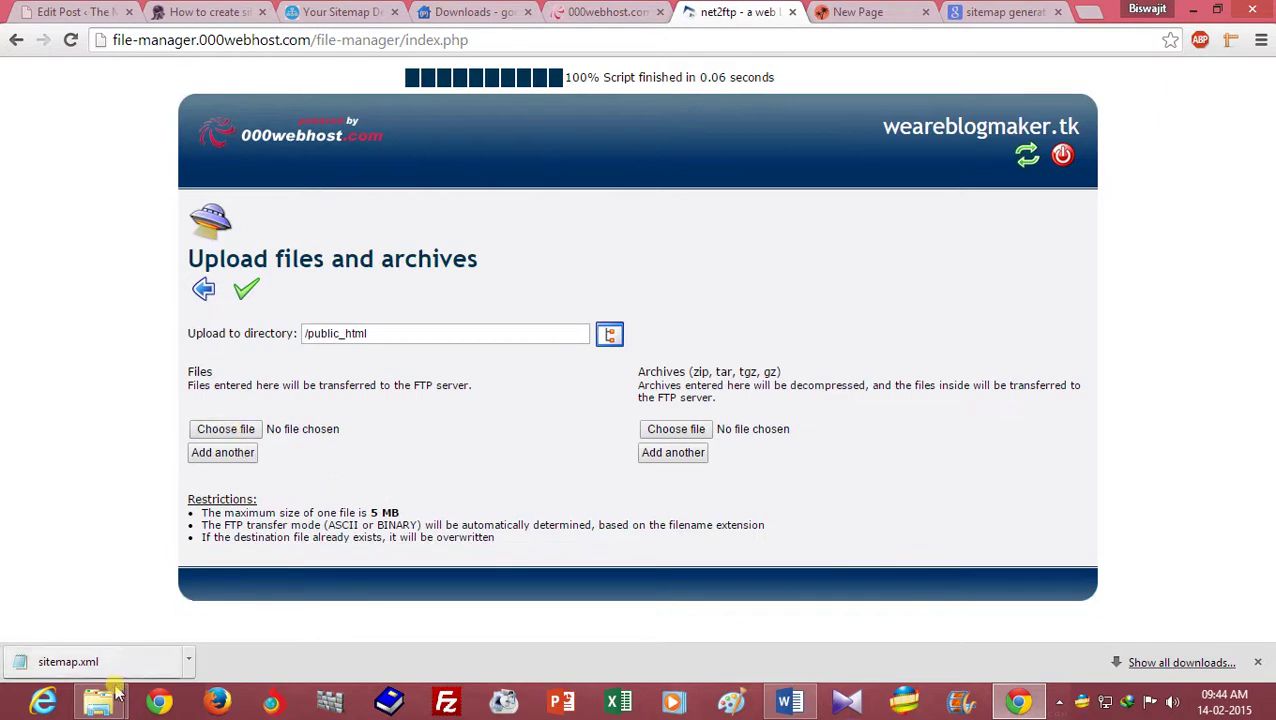
- Copy the Downloads folder path from File Explorer
{"action": "mouse_move", "coordinate": [98, 701]}
{"action": "left_click", "coordinate": [305, 608]}
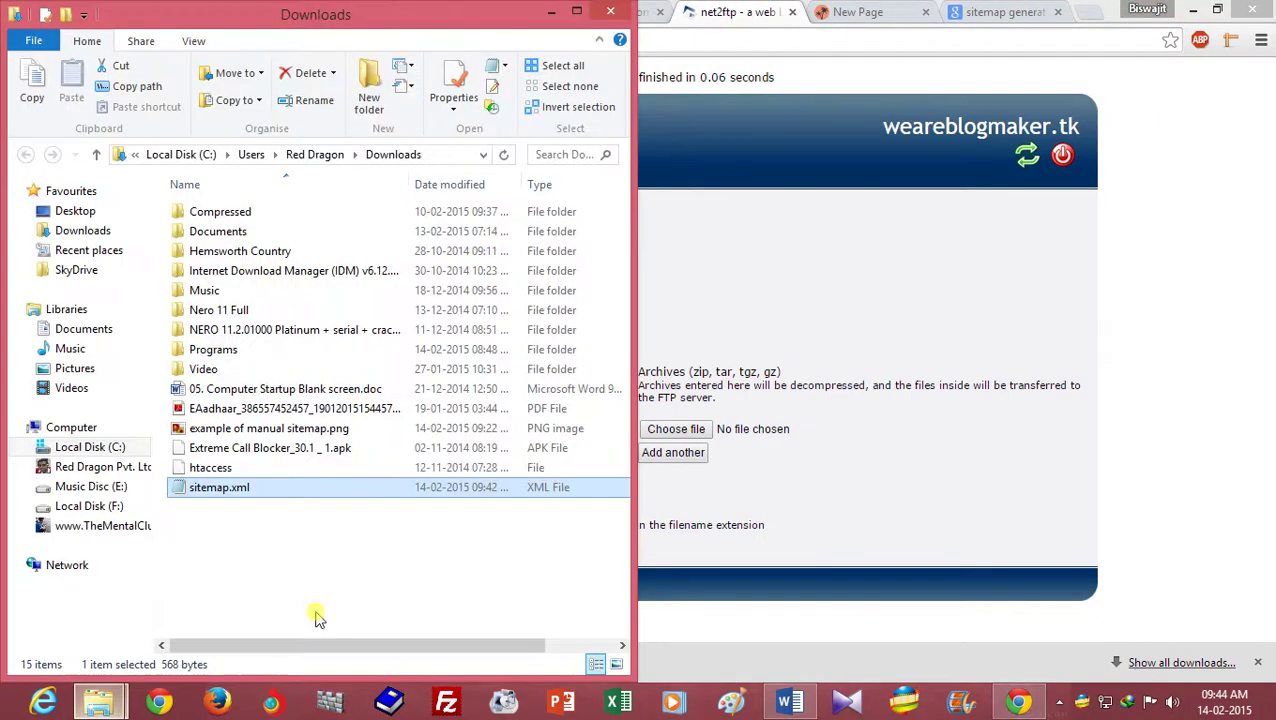
{"action": "left_click", "coordinate": [326, 157]}
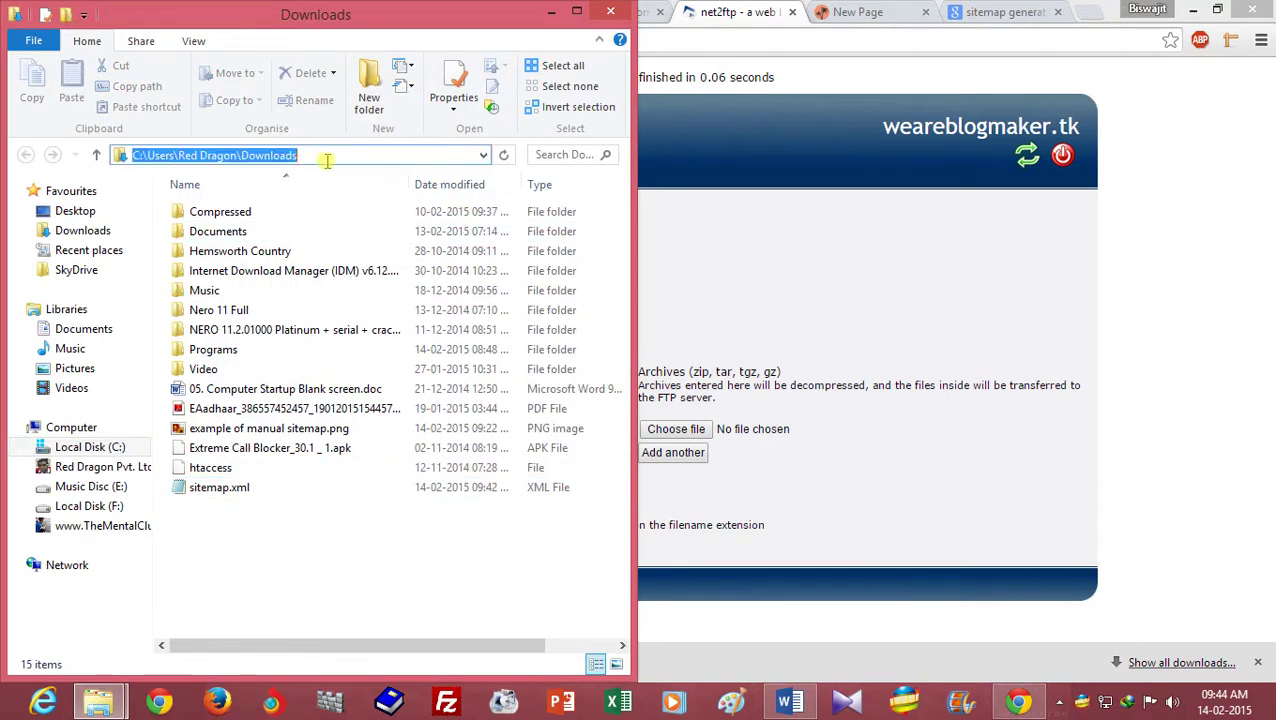
{"action": "right_click", "coordinate": [278, 158]}
{"action": "left_click", "coordinate": [322, 214]}
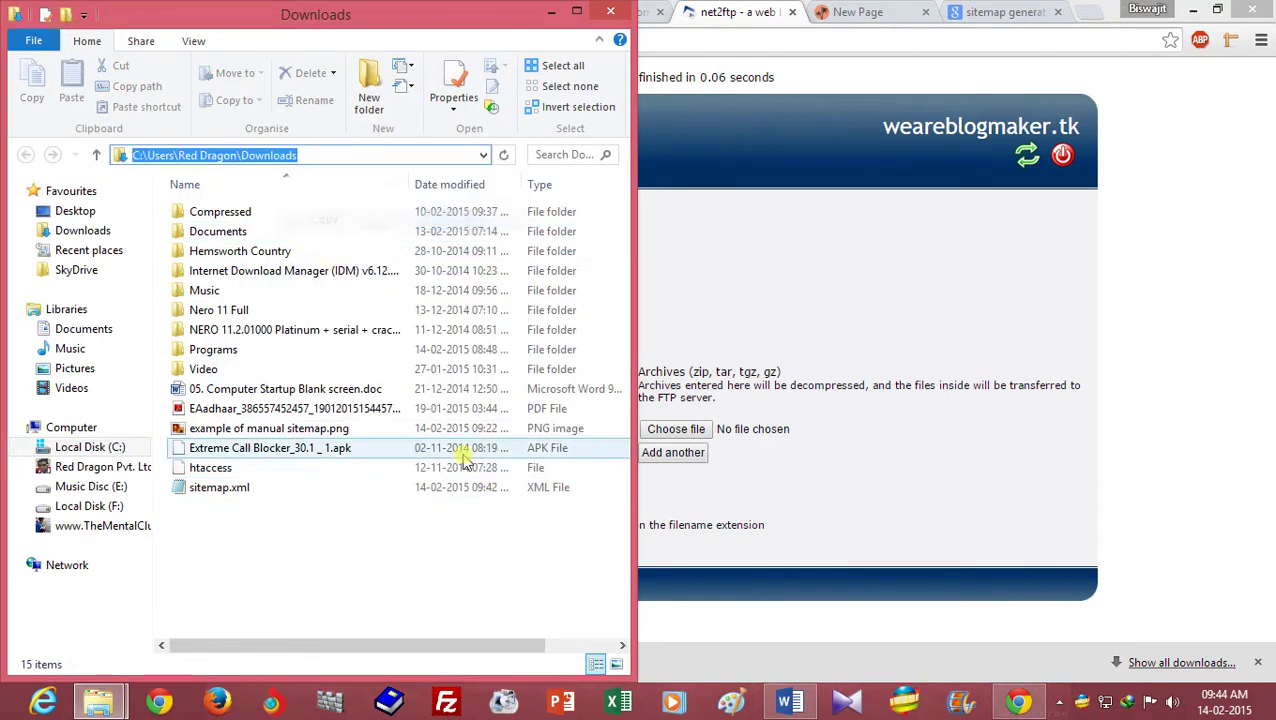
{"action": "left_click", "coordinate": [575, 12]}
- Choose sitemap.xml from Downloads and upload it into public_html
{"action": "left_click", "coordinate": [228, 429]}
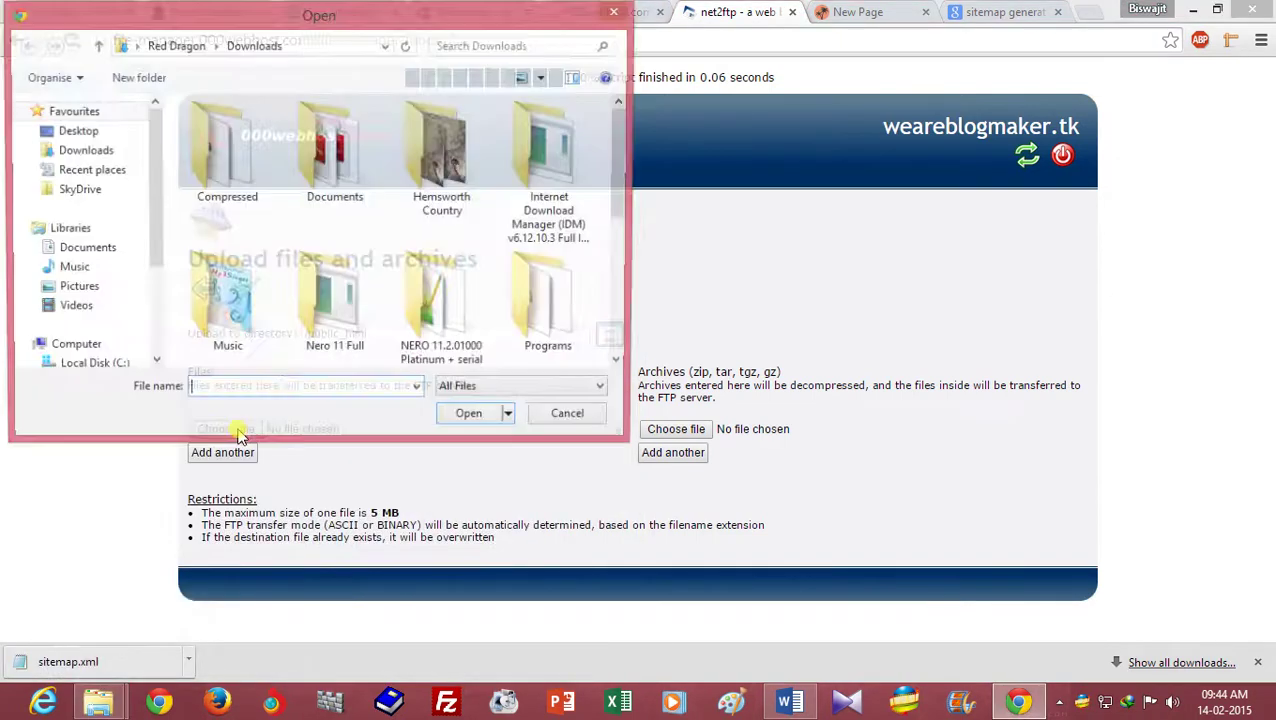
{"action": "right_click", "coordinate": [302, 392]}
{"action": "left_click", "coordinate": [378, 468]}
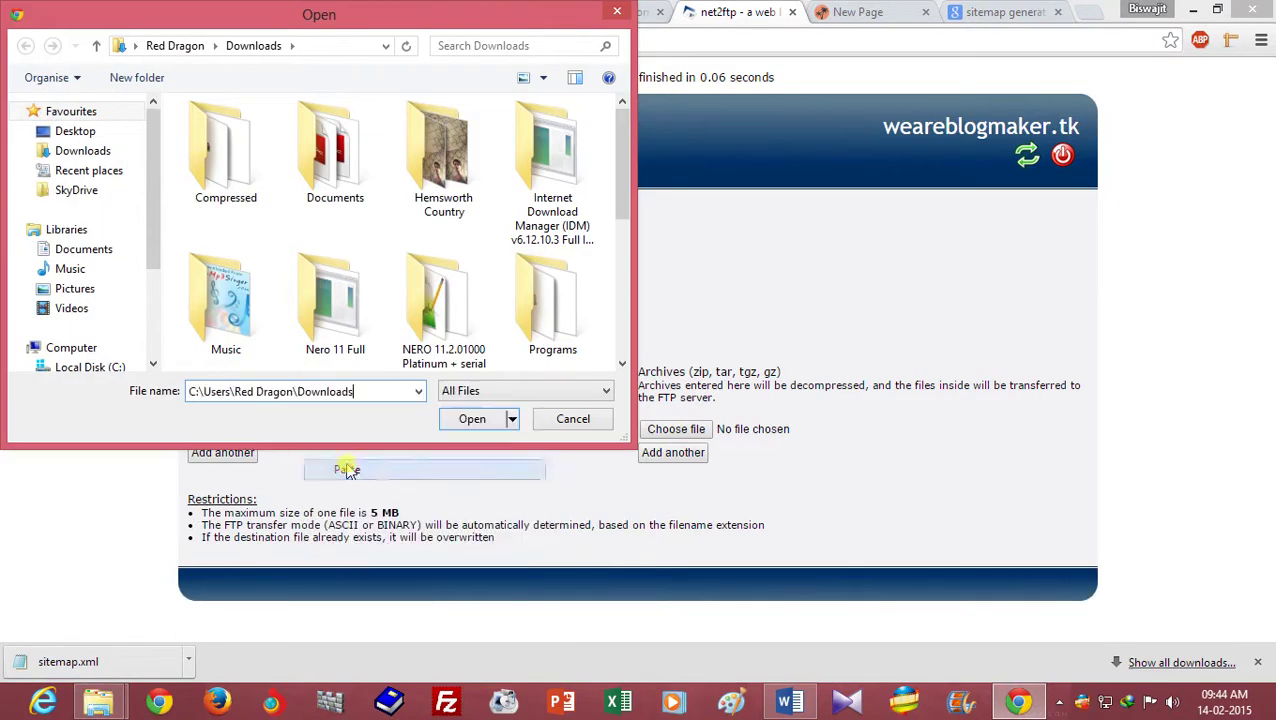
{"action": "left_click", "coordinate": [470, 422]}
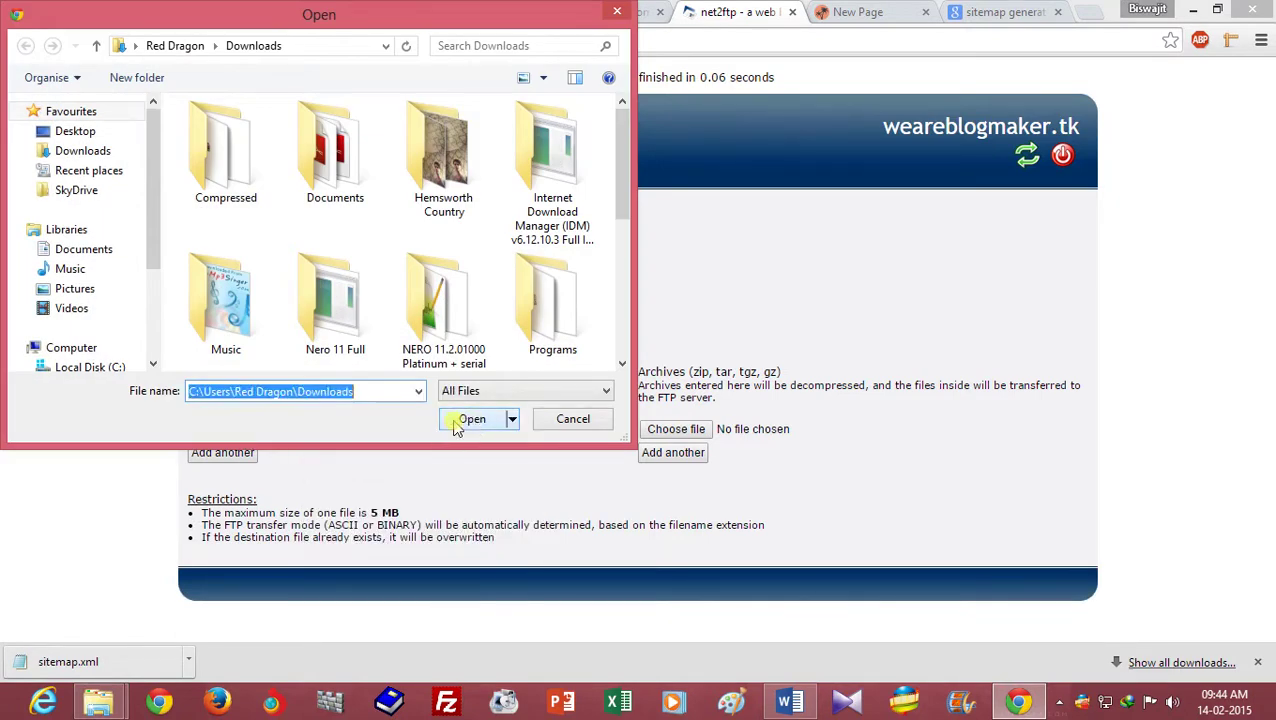
{"action": "left_click_drag", "start_coordinate": [621, 185], "coordinate": [621, 318]}
{"action": "left_click", "coordinate": [455, 315]}
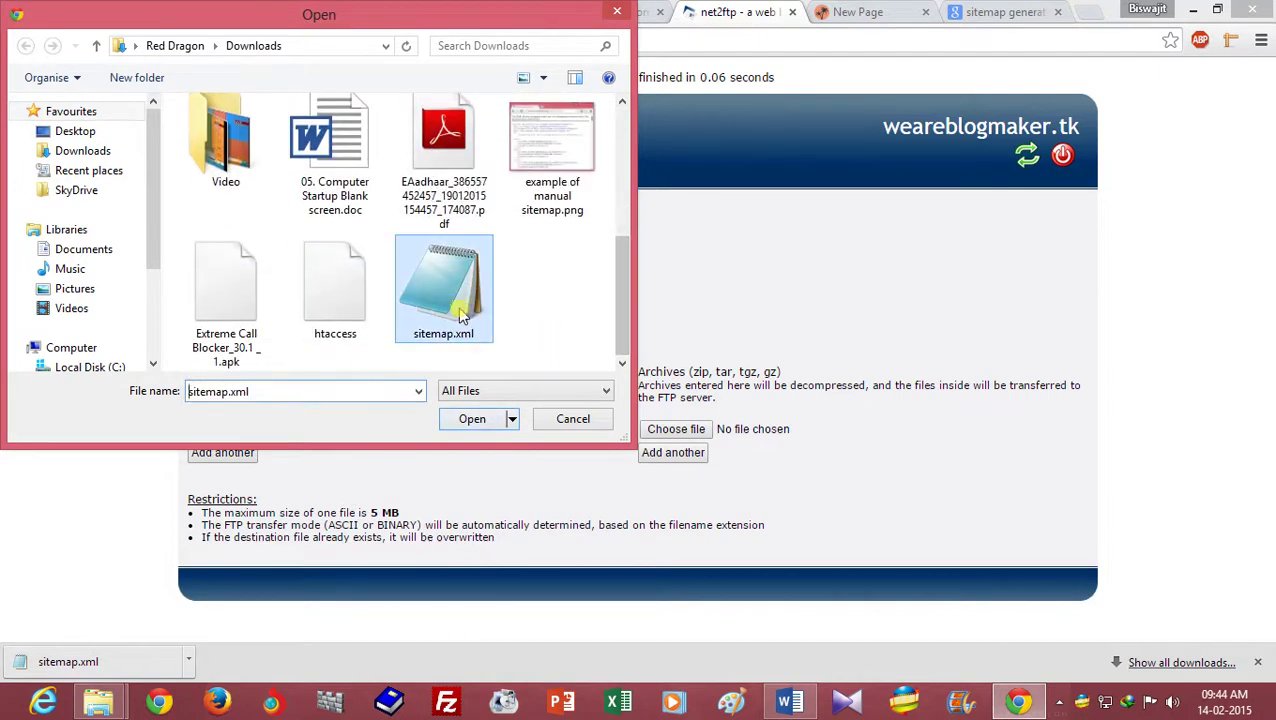
{"action": "left_click", "coordinate": [470, 420]}
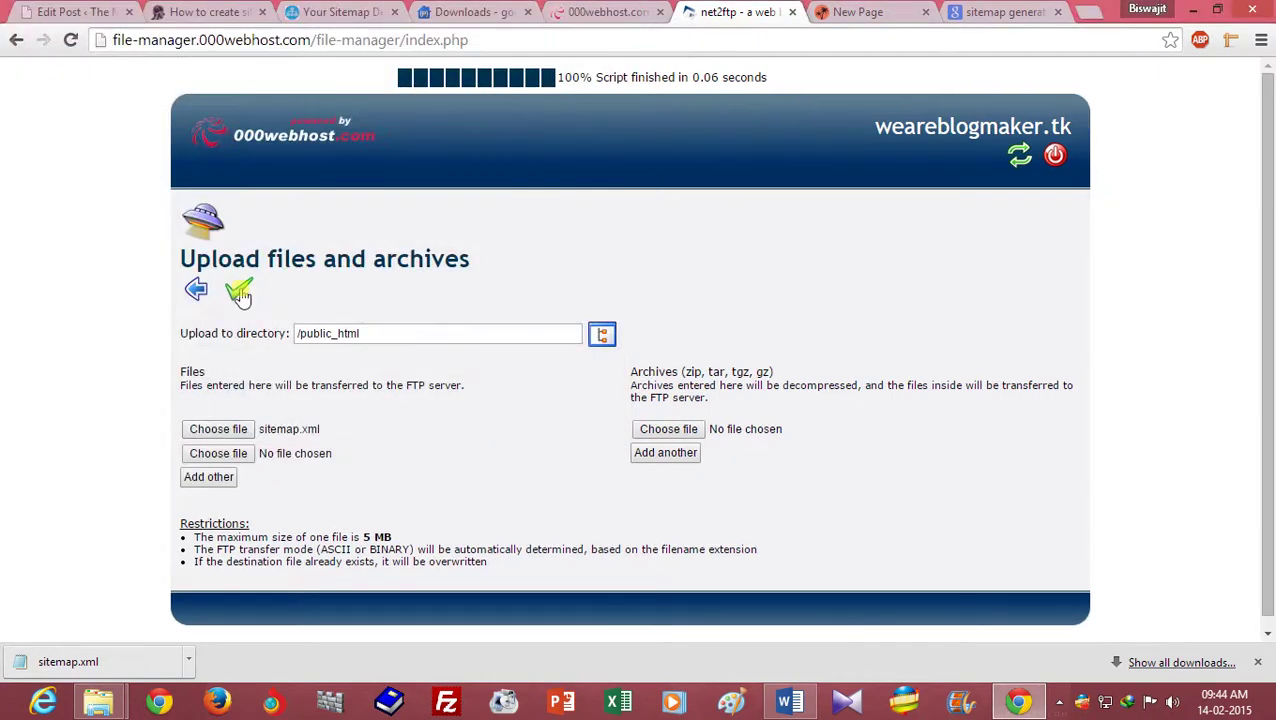
{"action": "left_click", "coordinate": [239, 290]}
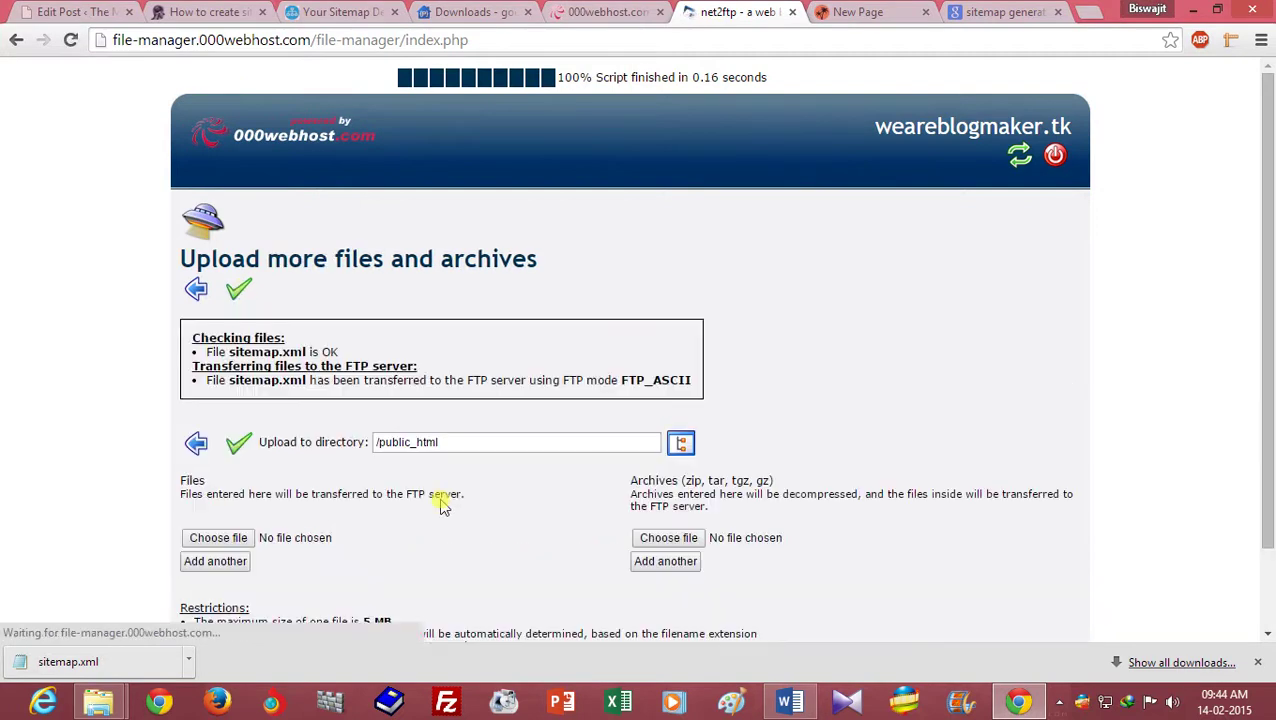
{"action": "left_click", "coordinate": [241, 295]}
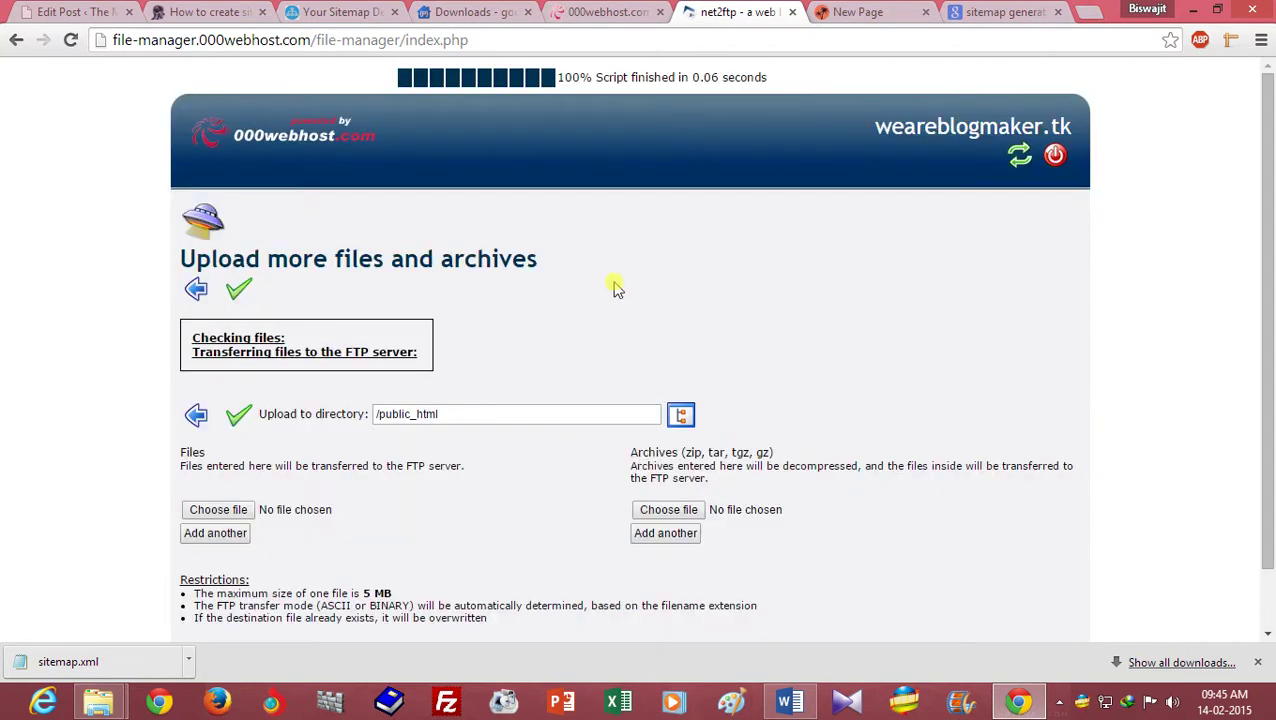
{"action": "left_click", "coordinate": [857, 11]}
- Open weareblogmaker.tk/sitemap.xml and check it lists the site's three page URLs
{"action": "left_click", "coordinate": [313, 44]}
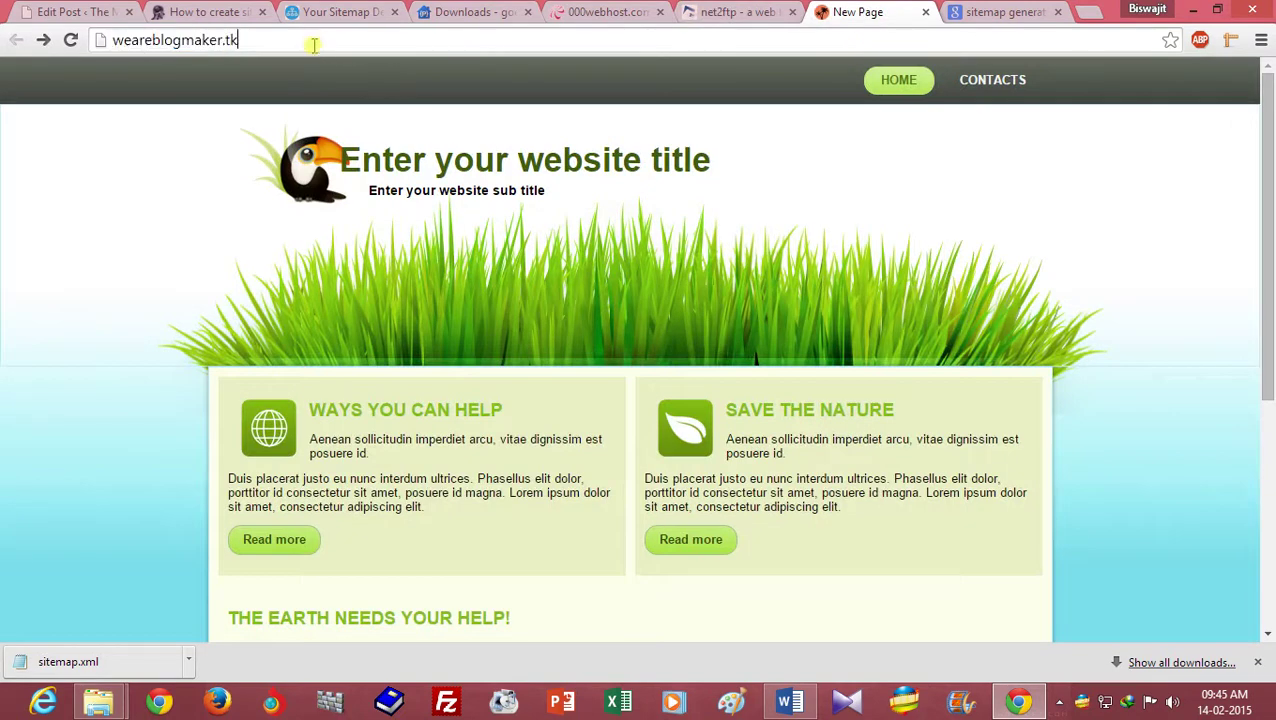
{"action": "type", "text": "/sitemap.xml"}
{"action": "key", "text": "Return"}
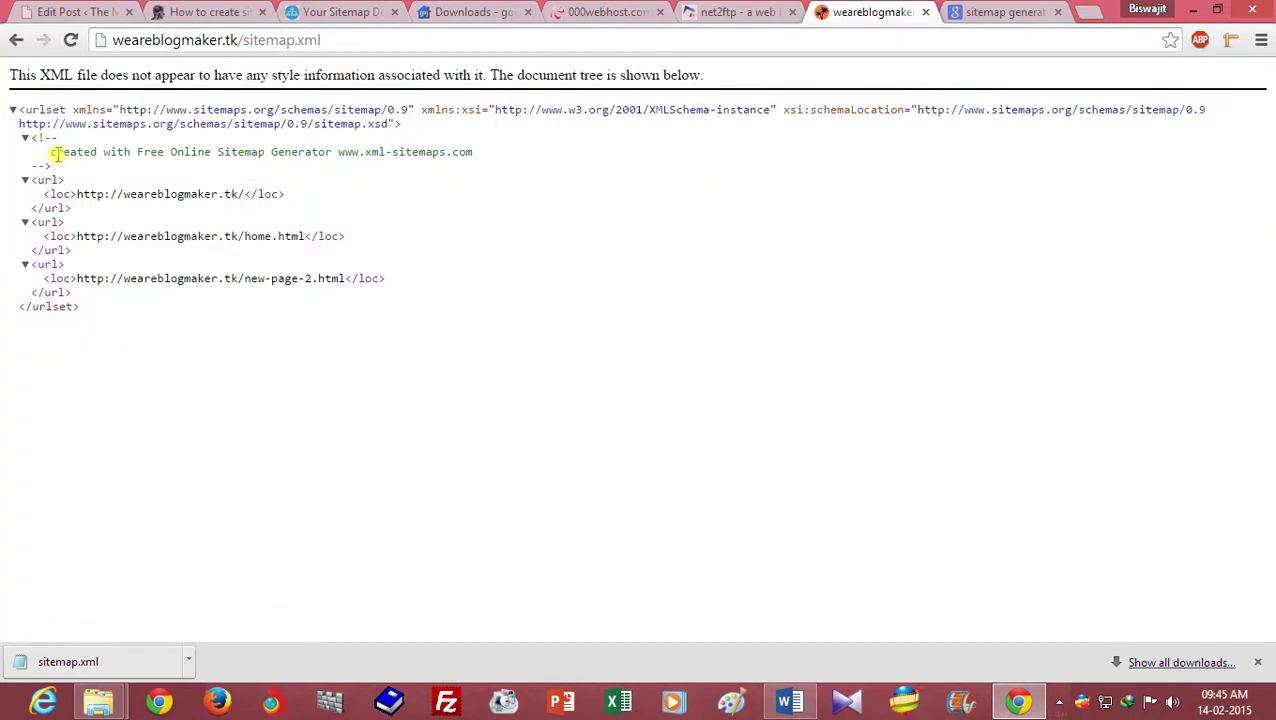
{"action": "left_click_drag", "start_coordinate": [30, 111], "coordinate": [162, 302]}
{"action": "left_click_drag", "start_coordinate": [80, 306], "coordinate": [28, 113]}
{"action": "left_click", "coordinate": [318, 332]}
{"action": "left_click_drag", "start_coordinate": [80, 307], "coordinate": [18, 112]}
{"action": "left_click", "coordinate": [149, 236]}
- Go back through the xml-sitemaps results to The Mental Club sitemap tutorial
{"action": "left_click", "coordinate": [335, 11]}
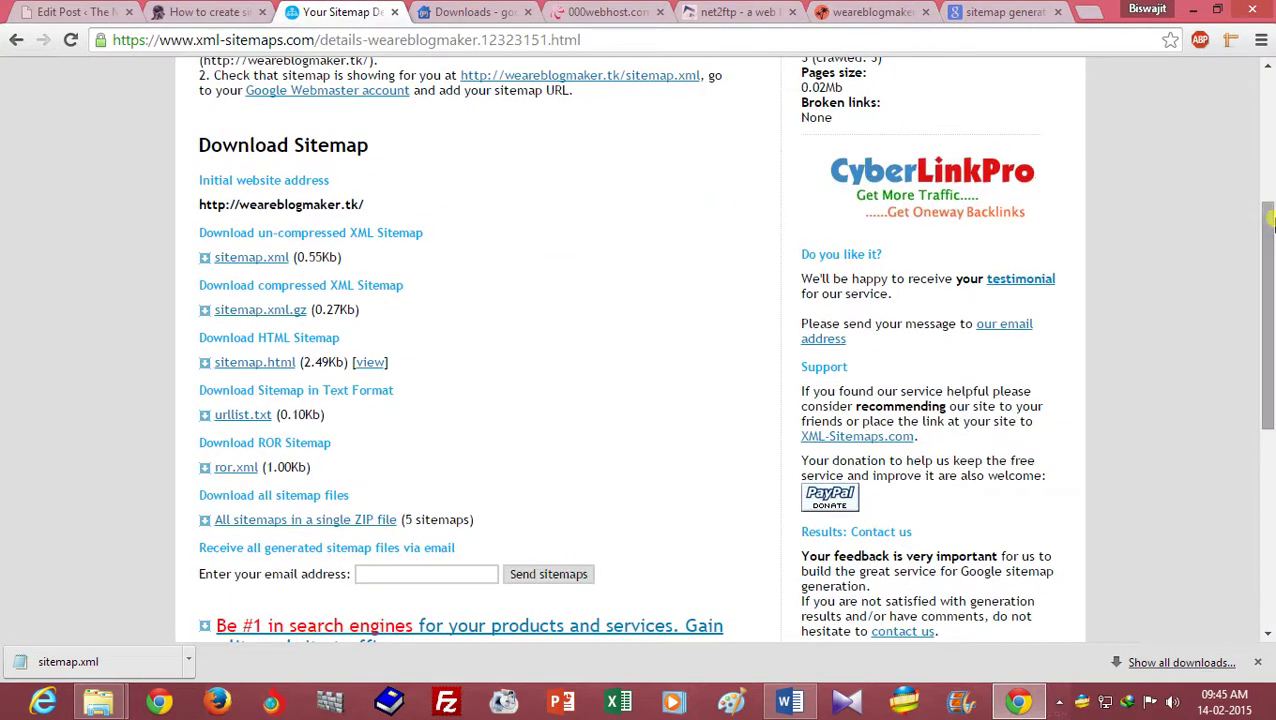
{"action": "scroll", "coordinate": [640, 350], "scroll_direction": "up", "scroll_amount": 5}
{"action": "left_click", "coordinate": [222, 11]}
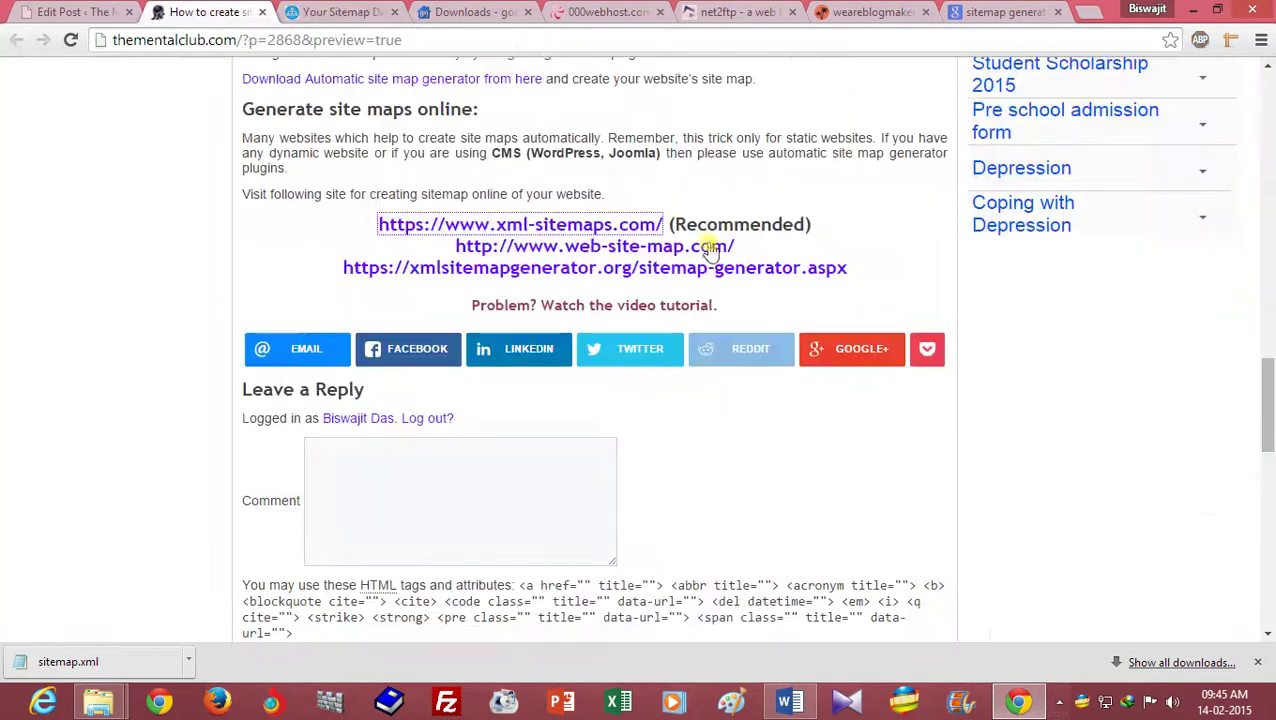